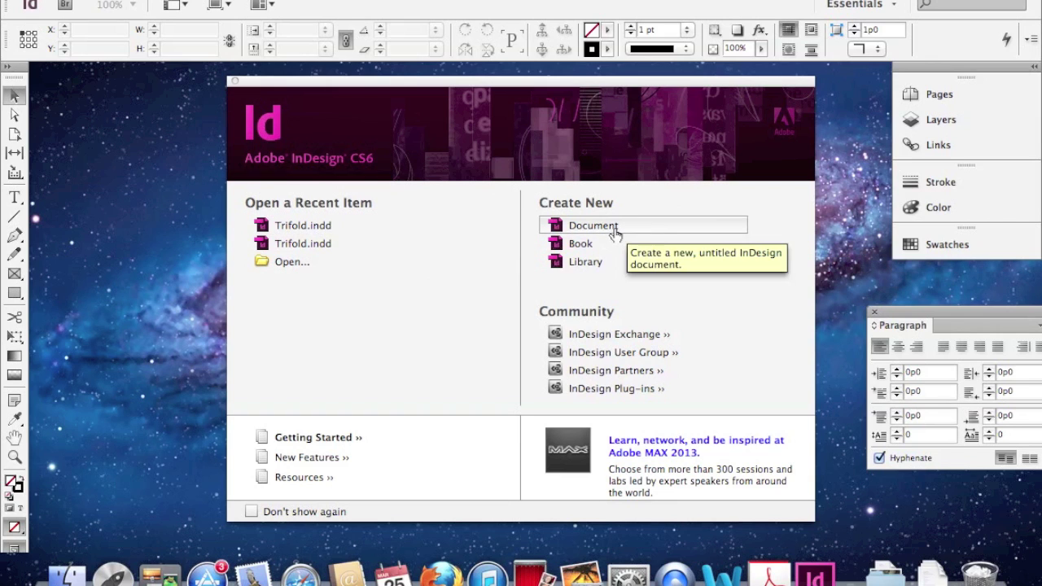
Open the New Document dialog from File > New > Document
click(147, 0)
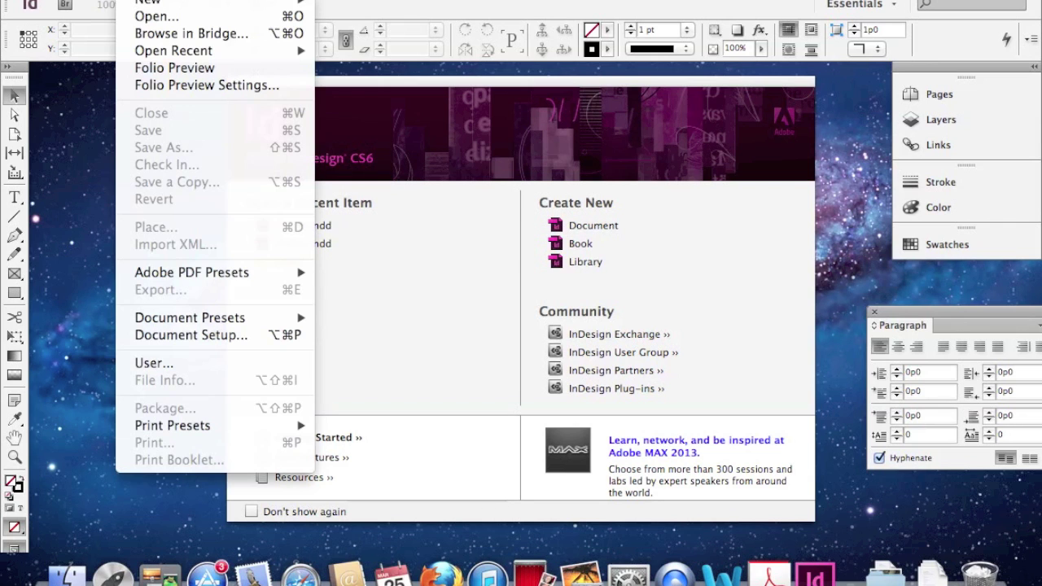
mouse_move(203, 2)
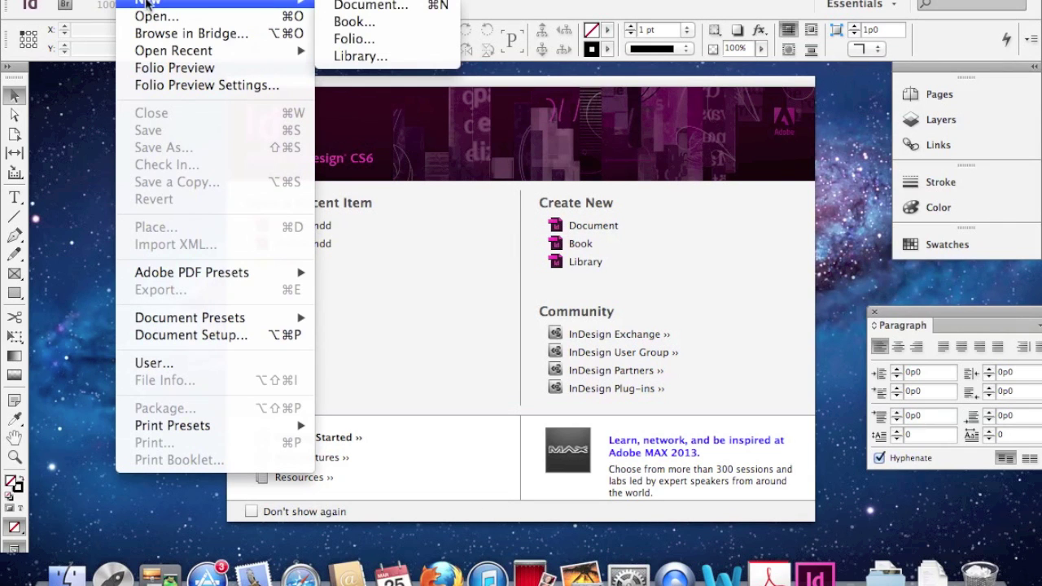
click(353, 7)
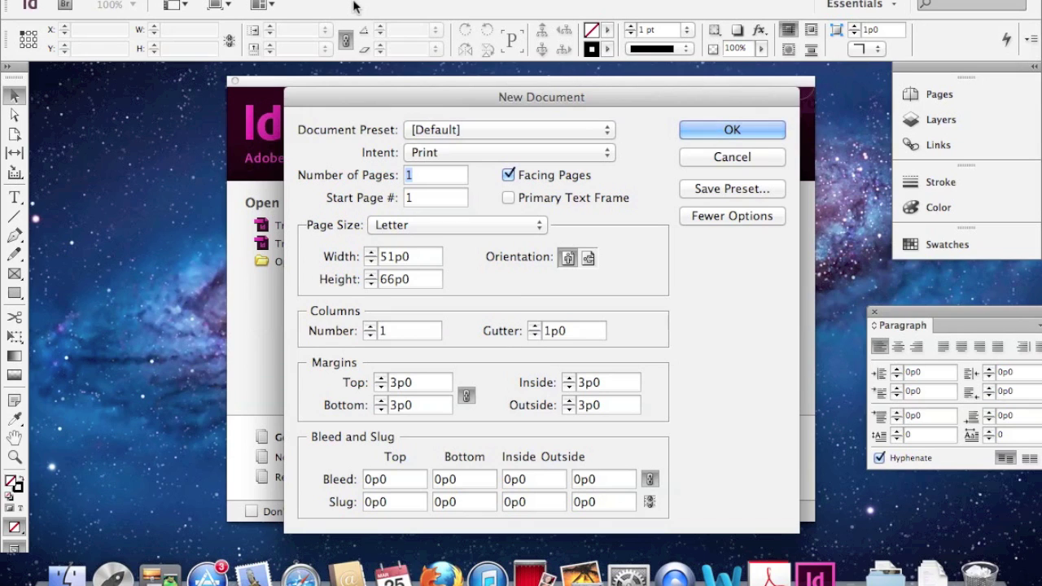
Set 2 pages, turn off facing pages, and switch to landscape orientation
click(445, 178)
key(BackSpace)
text(2)
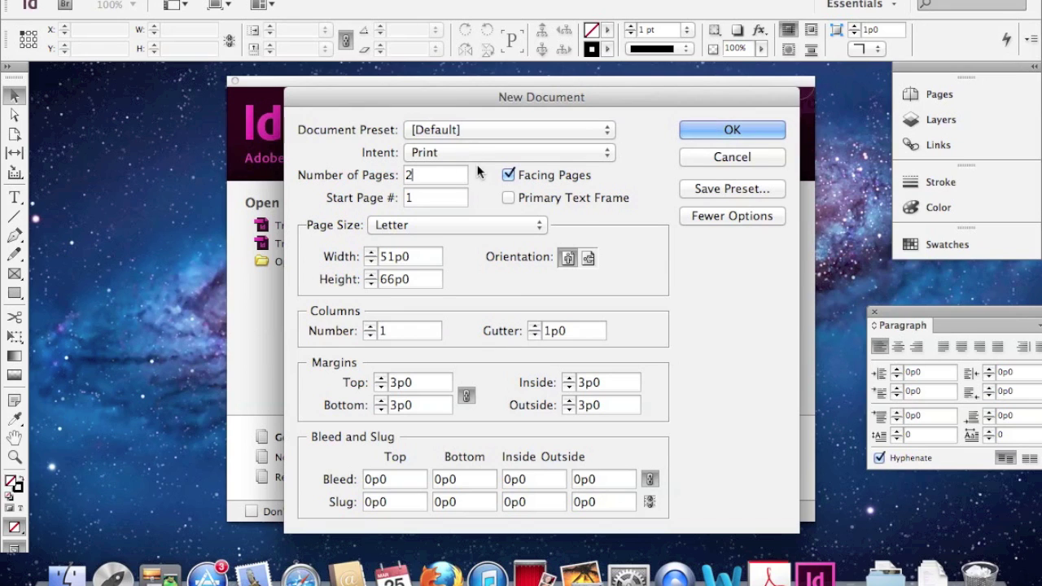
click(508, 175)
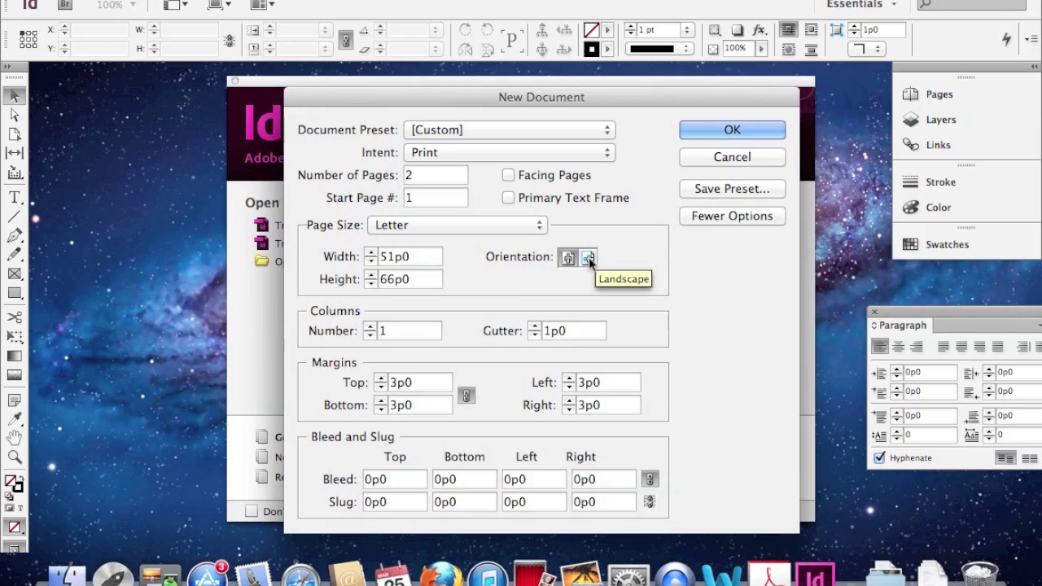
click(589, 258)
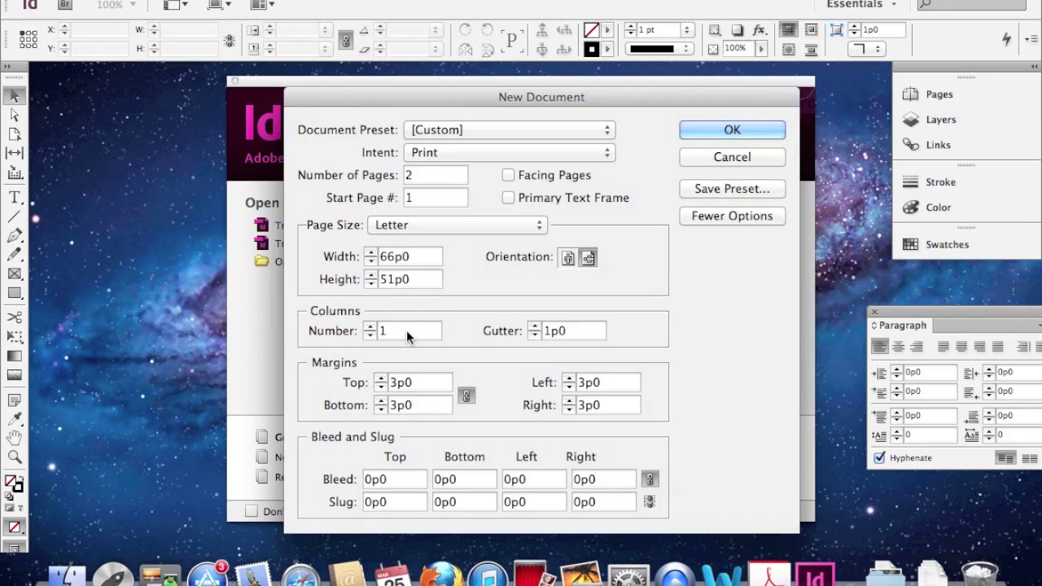
Set the column gutter to .5in (3p0)
click(574, 330)
drag(577, 334, 544, 331)
text(.5in)
key(BackSpace)
key(BackSpace)
text(in)
key(Tab)
drag(583, 334, 531, 326)
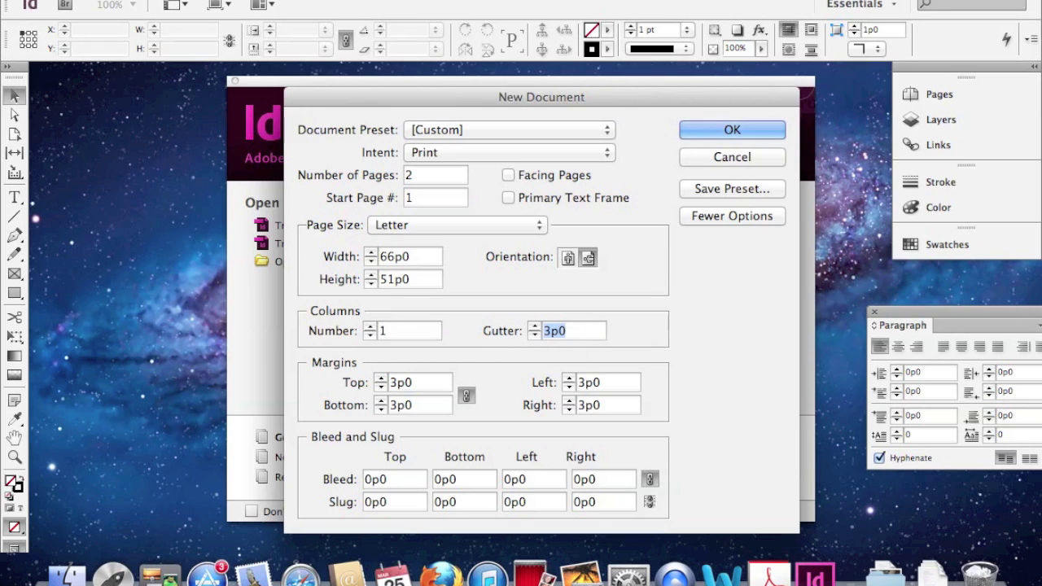
text(.5in)
key(Tab)
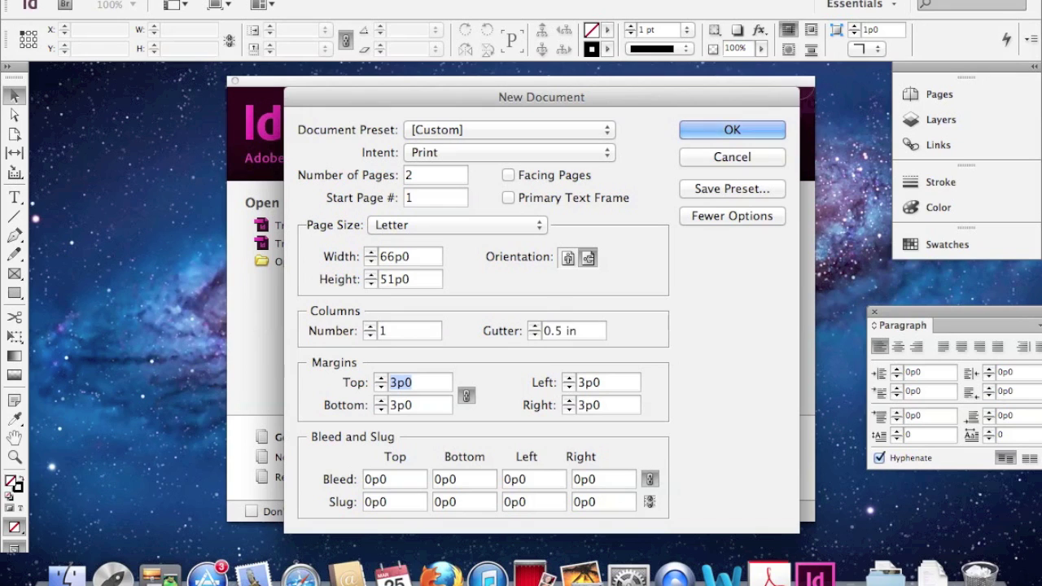
Raise the columns to 3 and set .25in margins on every side
click(372, 326)
text(.25)
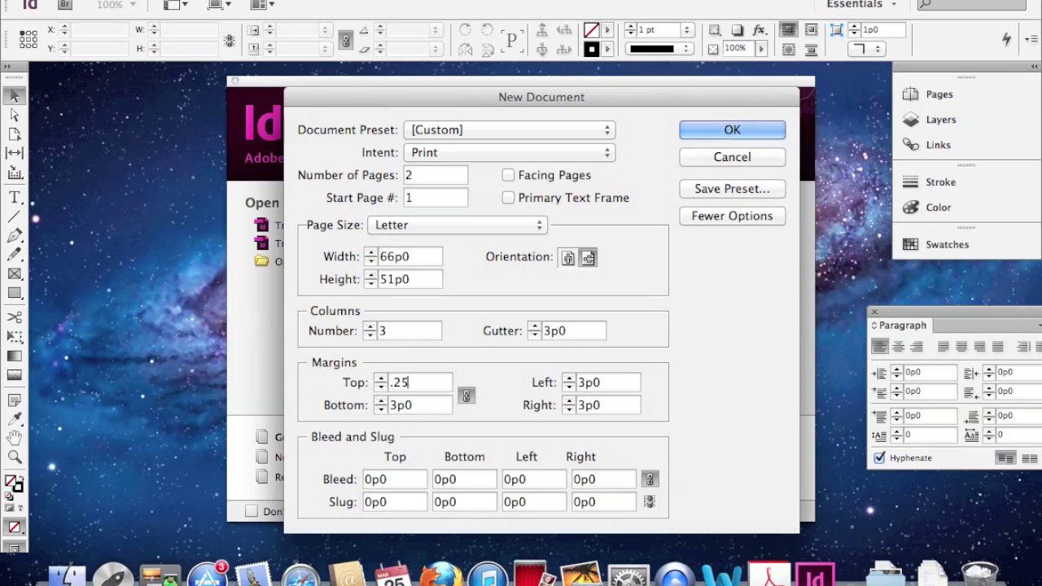
text(in)
key(Tab)
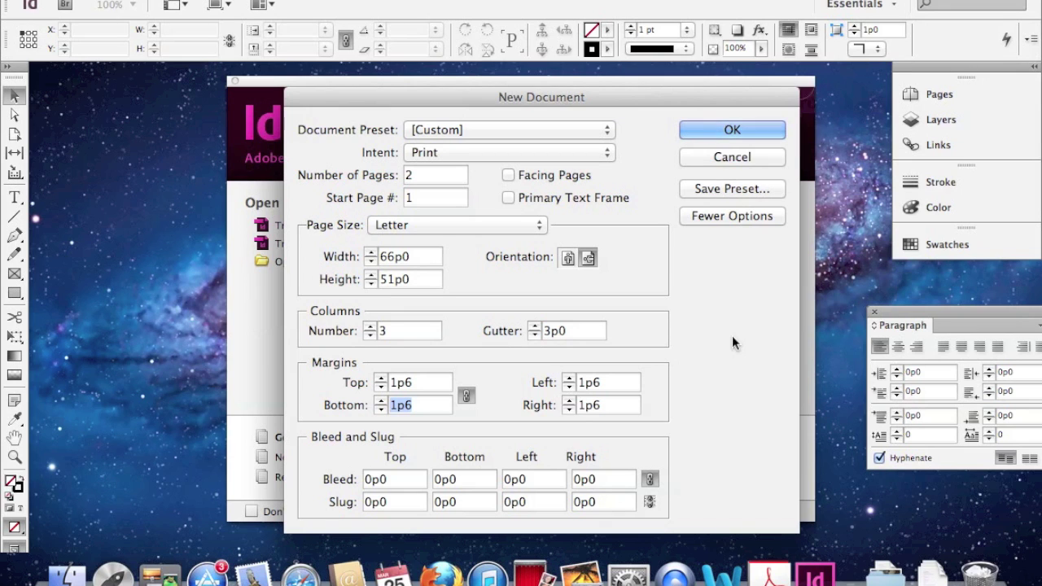
Reveal the bleed settings and enter a .25in bleed on all four sides
click(726, 217)
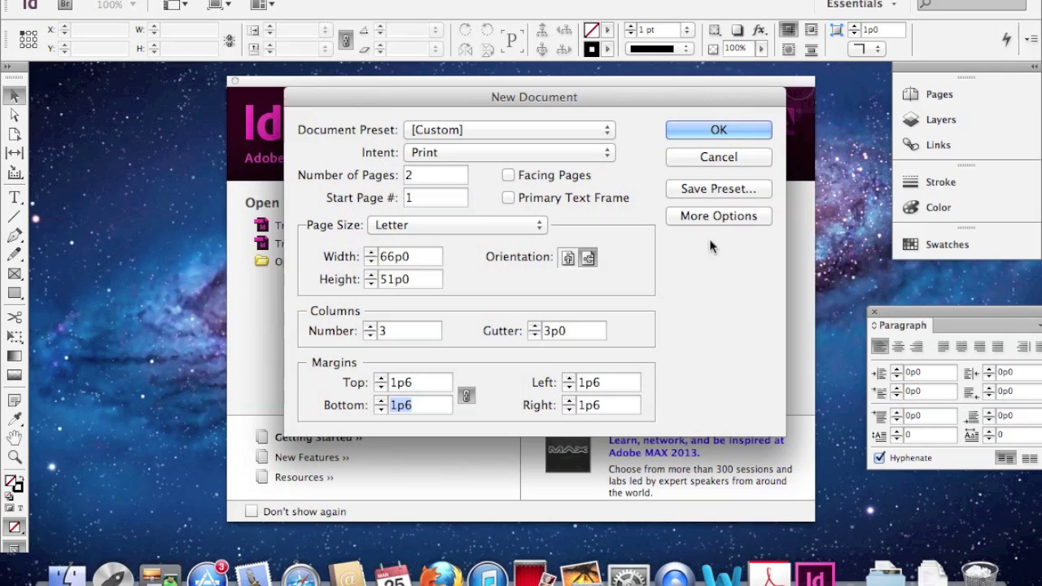
click(720, 216)
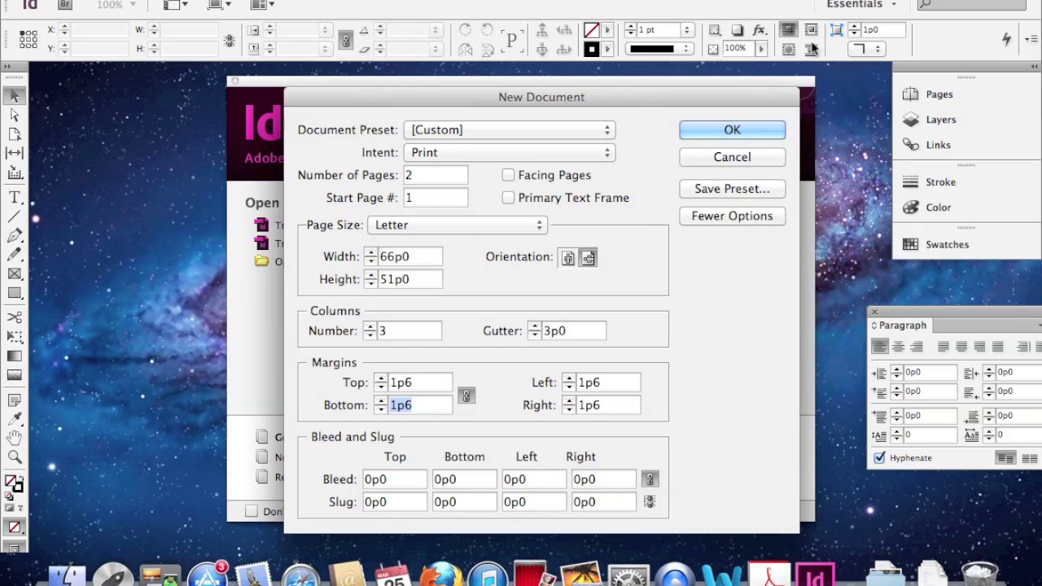
click(732, 216)
click(732, 216)
click(400, 480)
key(BackSpace)
key(BackSpace)
key(BackSpace)
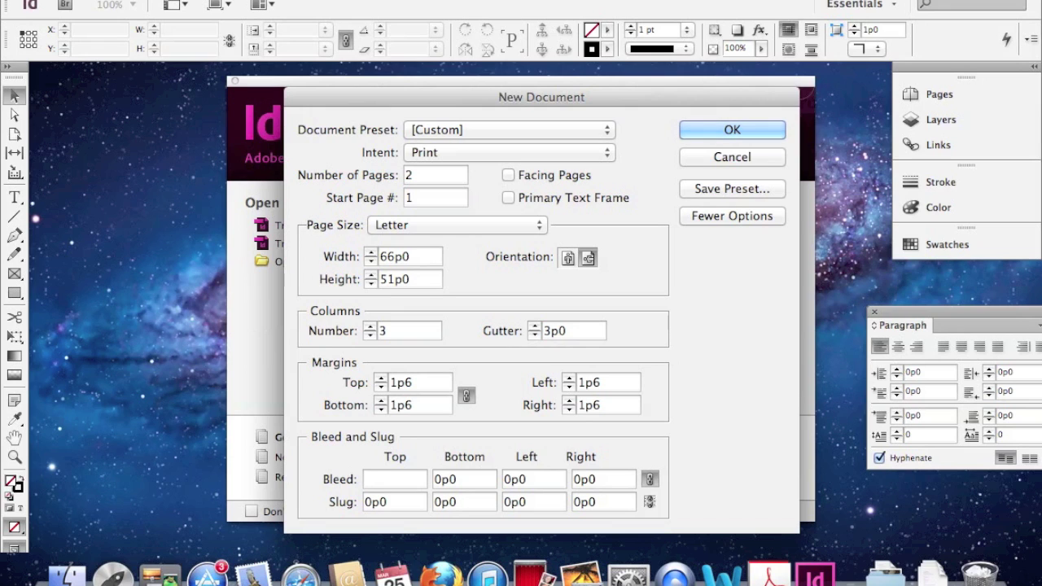
text(.25in)
key(Tab)
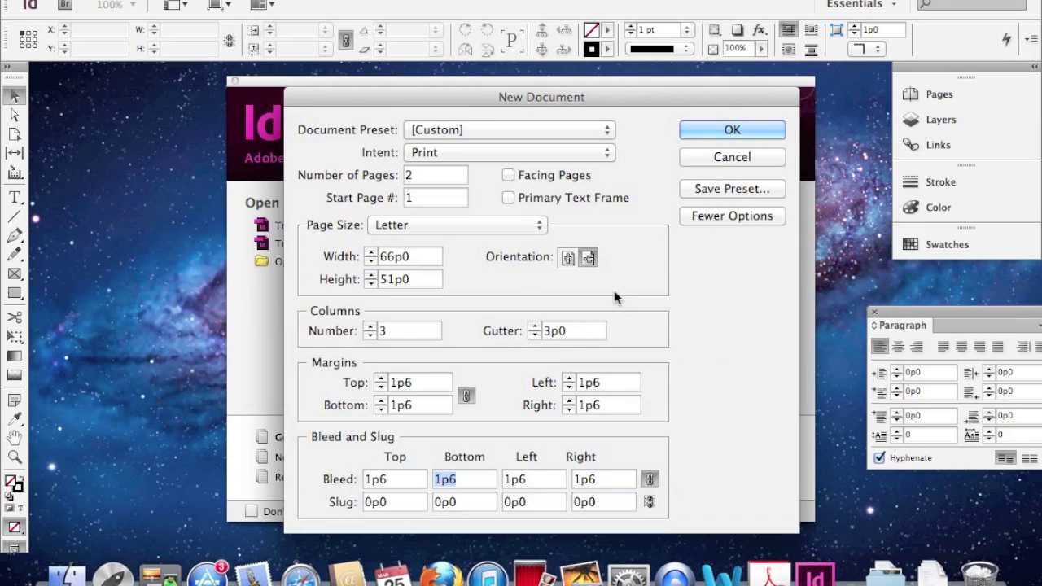
Confirm the settings to create Untitled-3, then scroll through its pages to check the layout
click(707, 131)
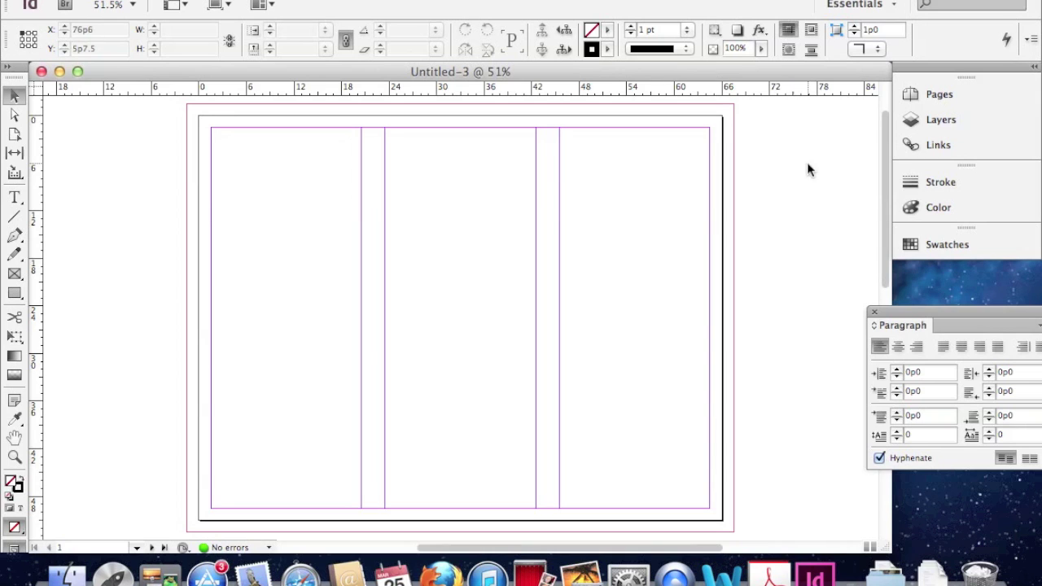
scroll(808, 163, up, 1)
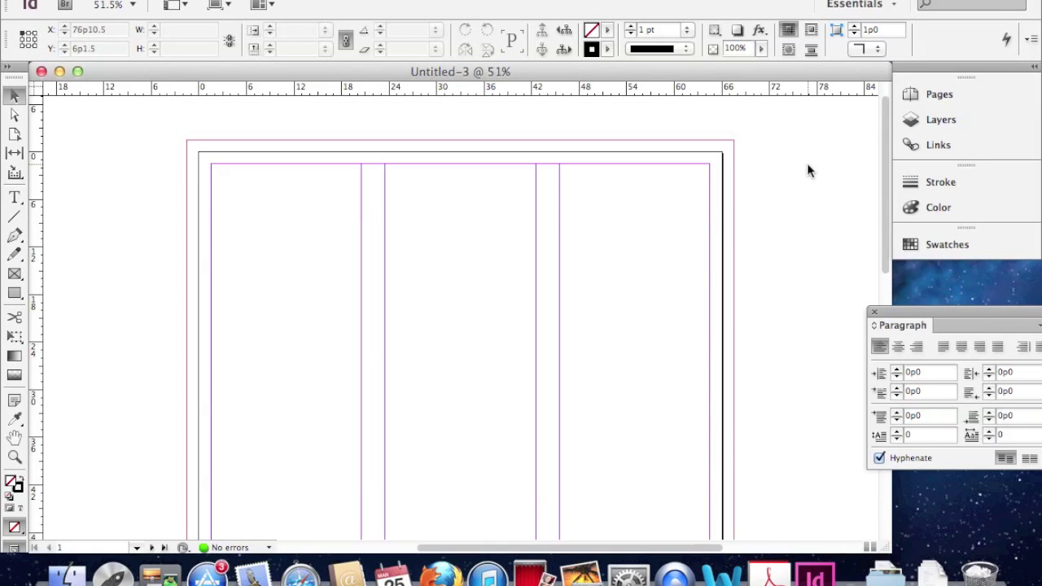
scroll(807, 163, down, 15)
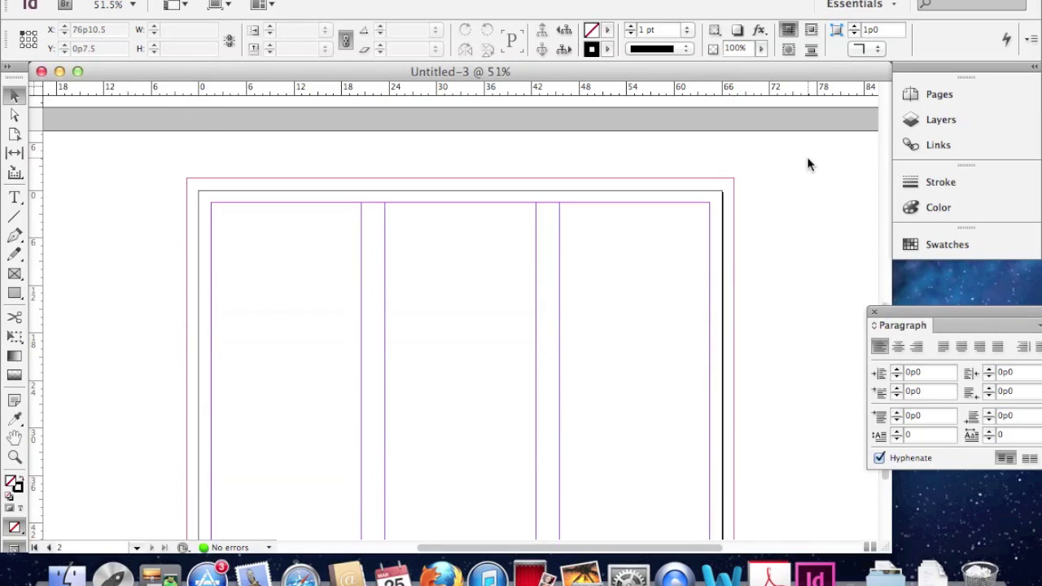
scroll(808, 163, up, 15)
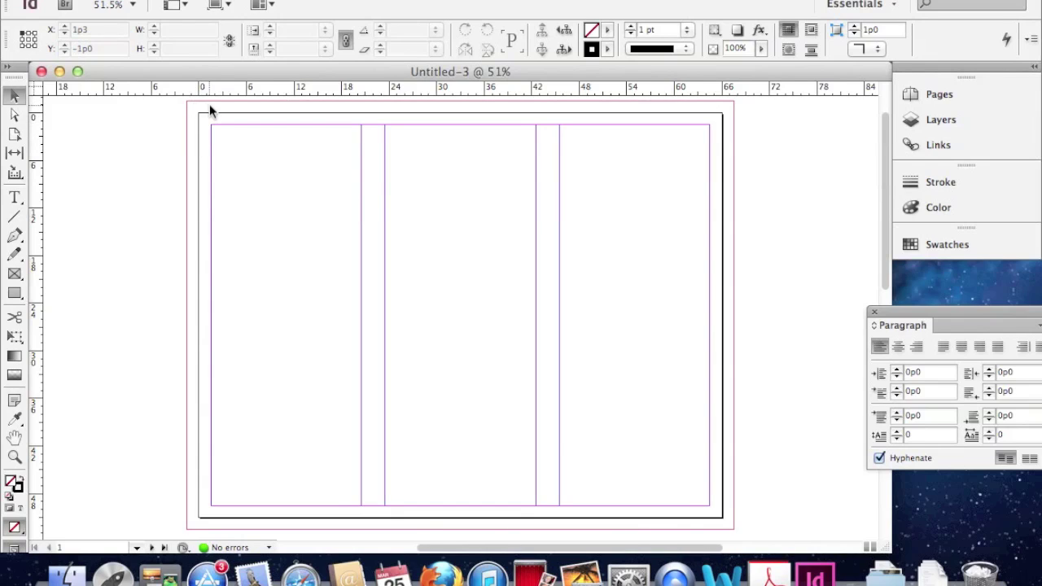
drag(185, 73, 197, 68)
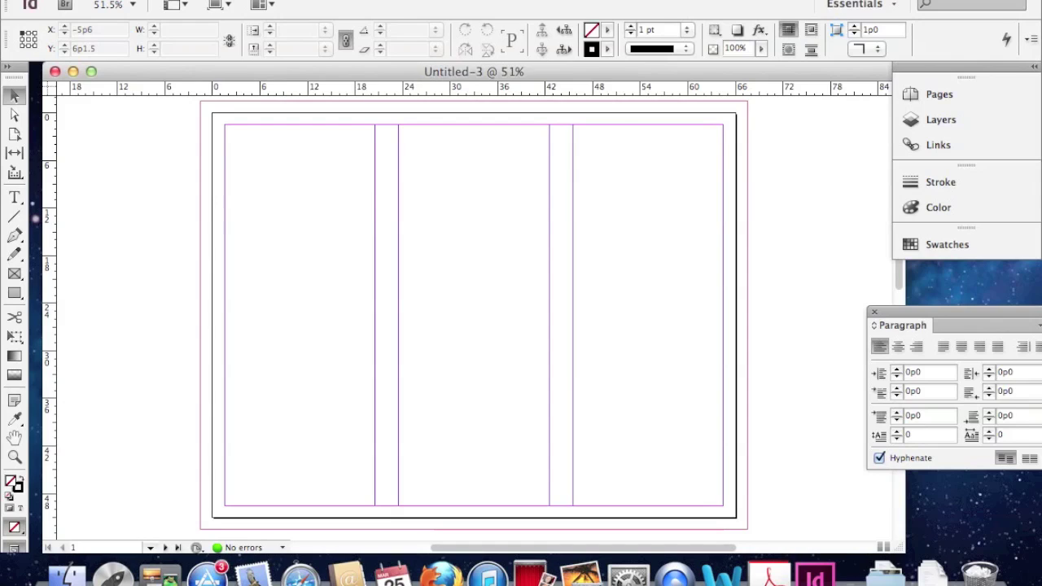
Switch the horizontal and vertical rulers from picas to inches
click(428, 0)
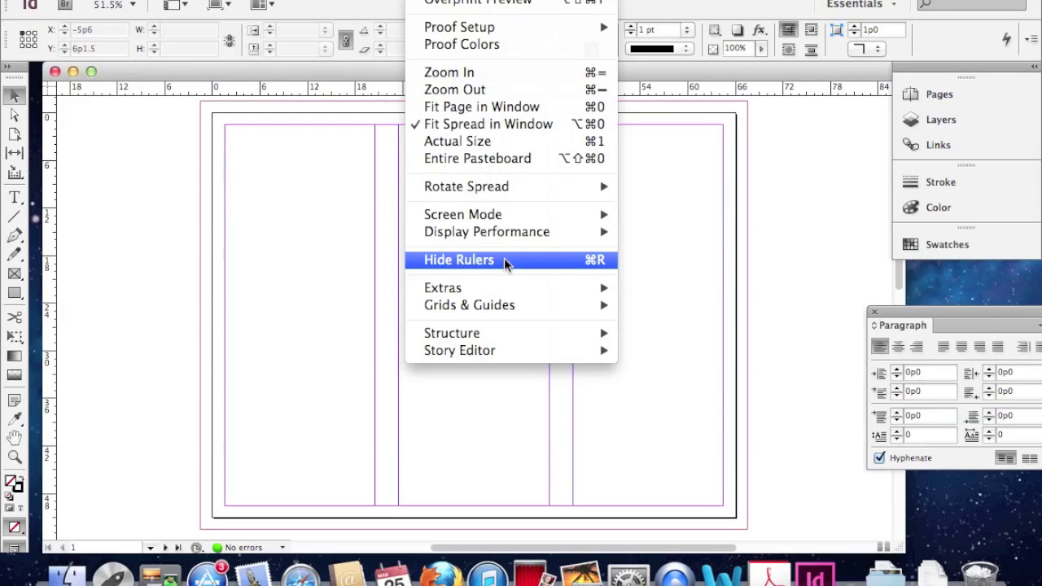
click(175, 255)
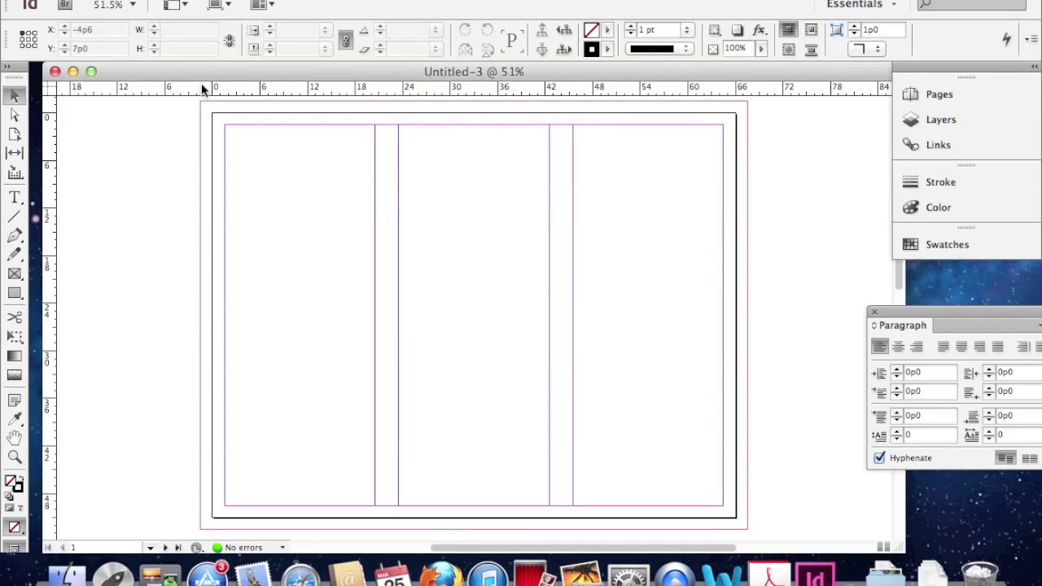
click(448, 3)
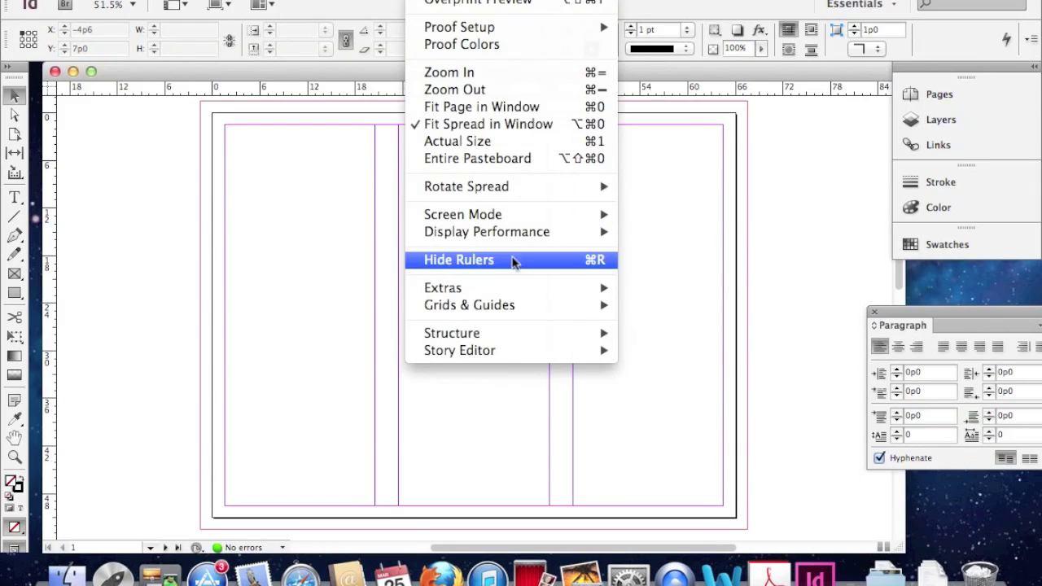
click(155, 315)
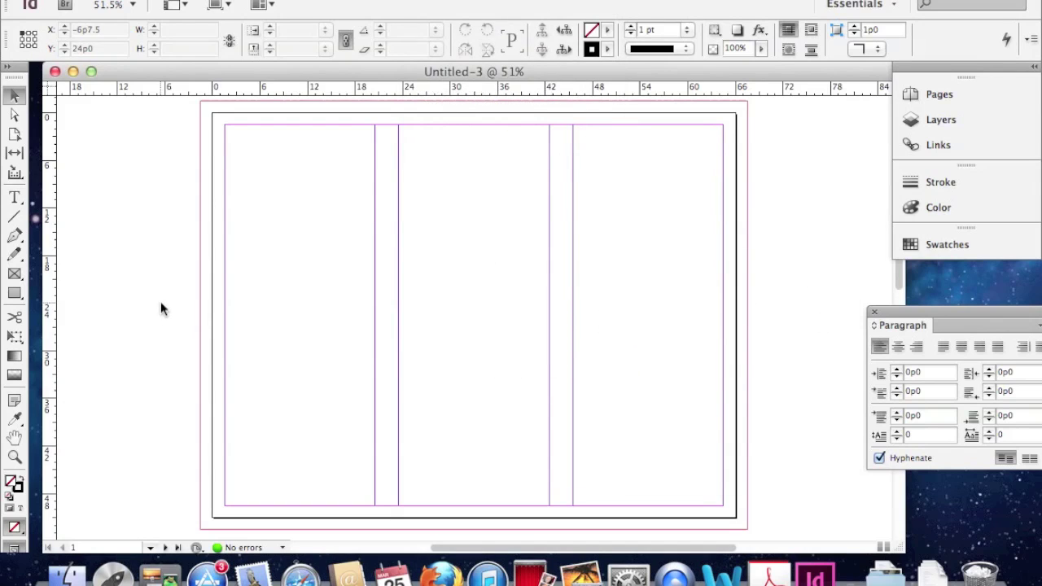
right_click(286, 93)
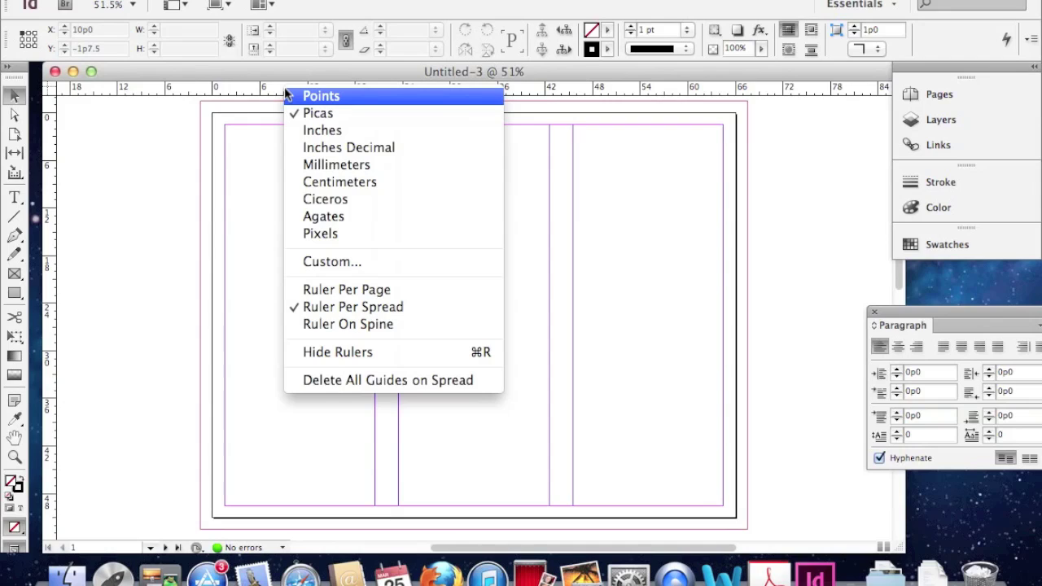
click(330, 132)
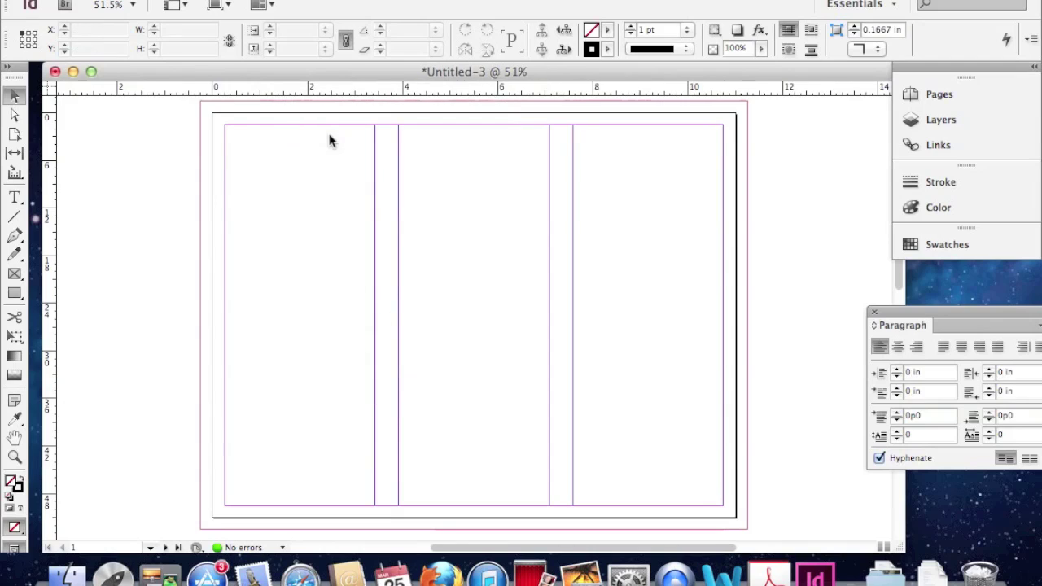
right_click(51, 201)
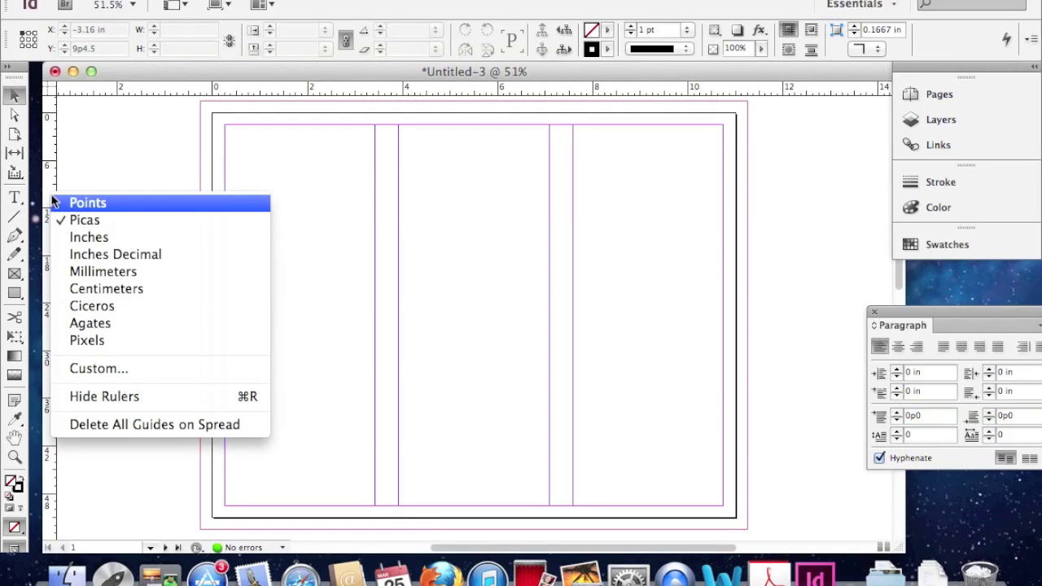
click(75, 239)
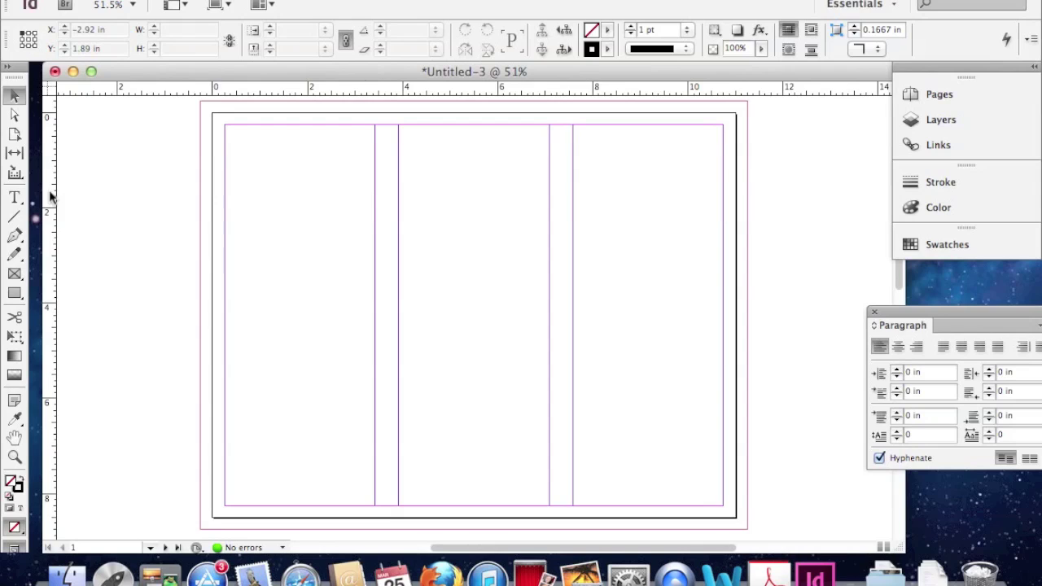
Drag vertical guides onto page 1 at X 3.6667 in and 7.3333 in
drag(50, 195, 383, 202)
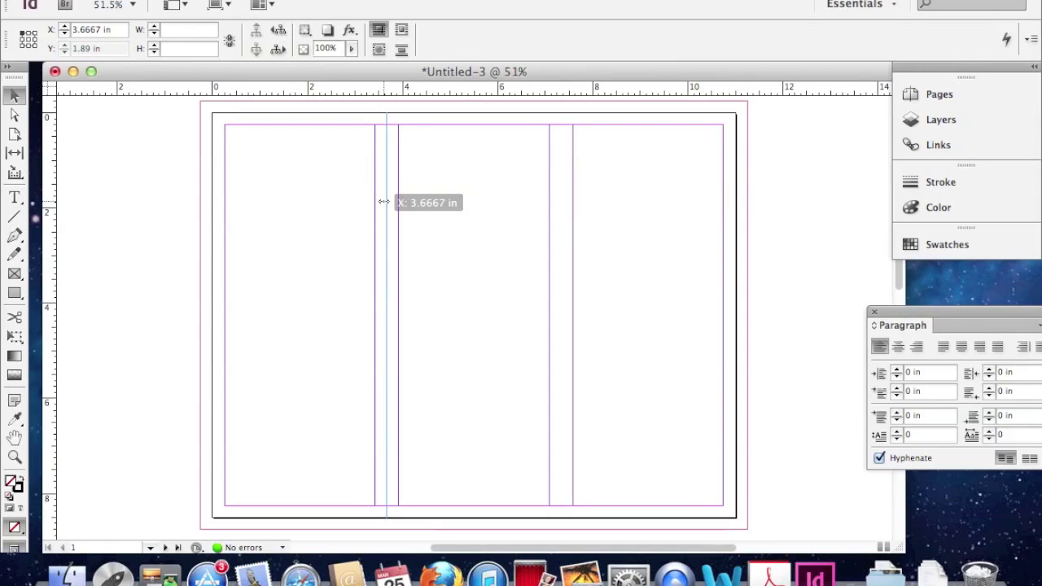
drag(384, 202, 386, 210)
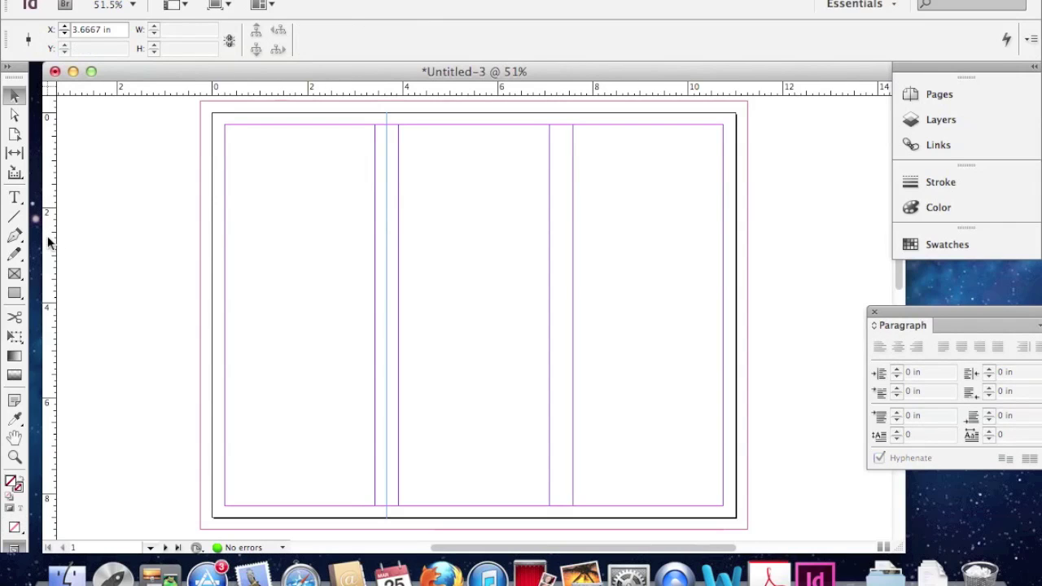
drag(47, 235, 561, 266)
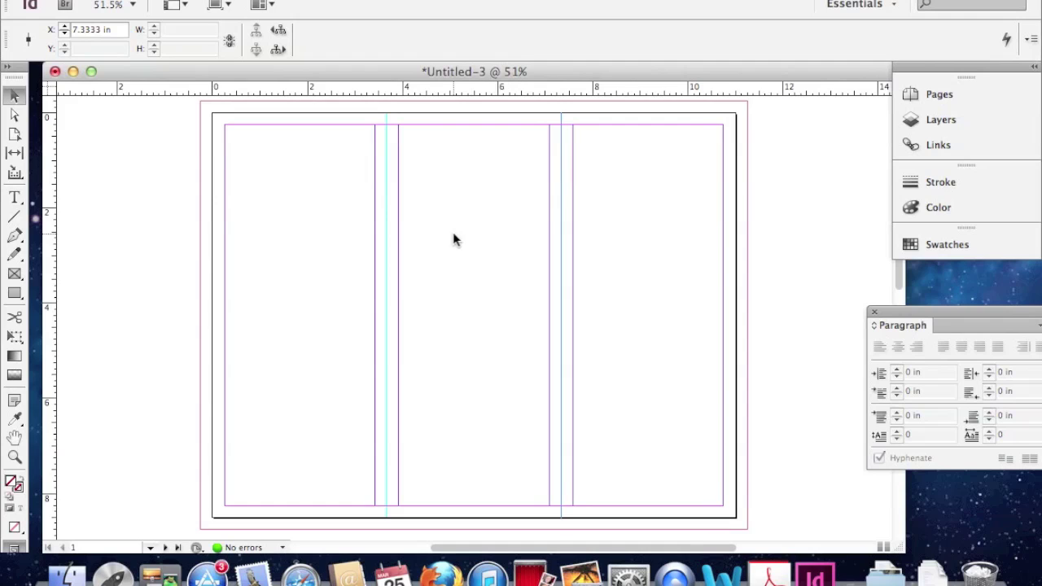
Scroll to page 2 and add vertical fold guides near 3.6667 in and 7.3333 in
scroll(453, 238, down, 10)
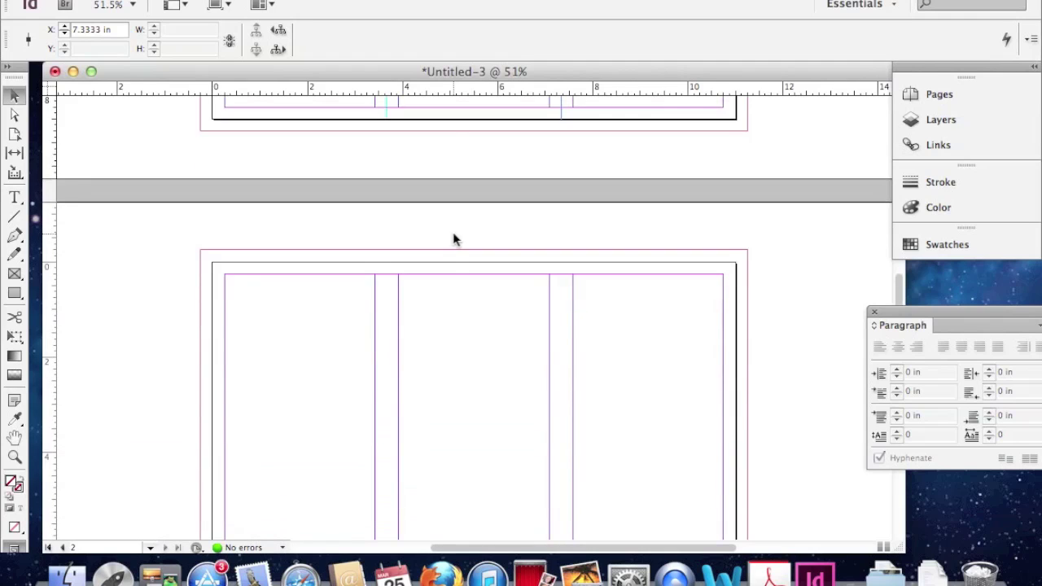
scroll(454, 239, down, 3)
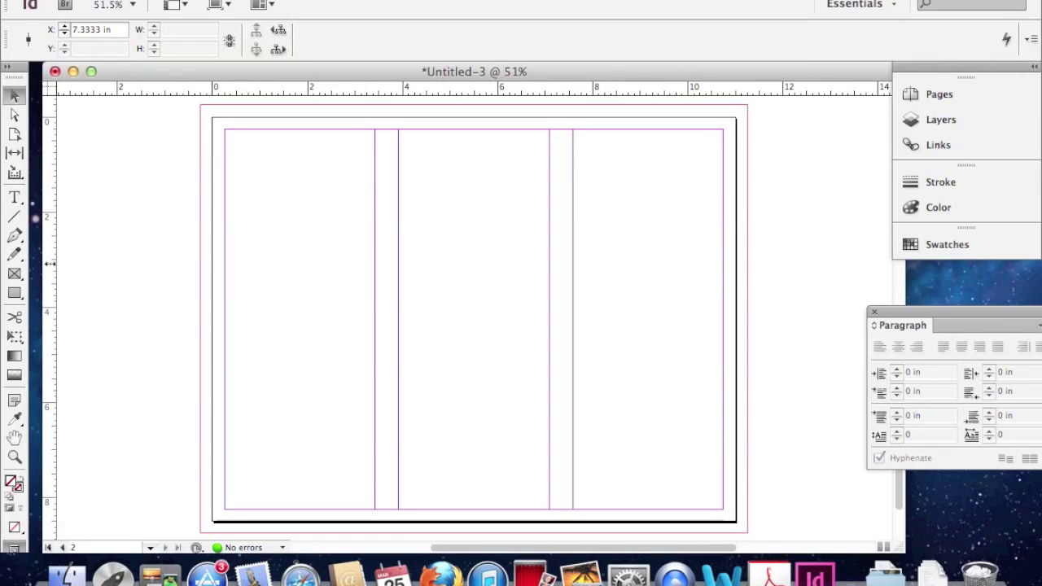
drag(49, 263, 389, 275)
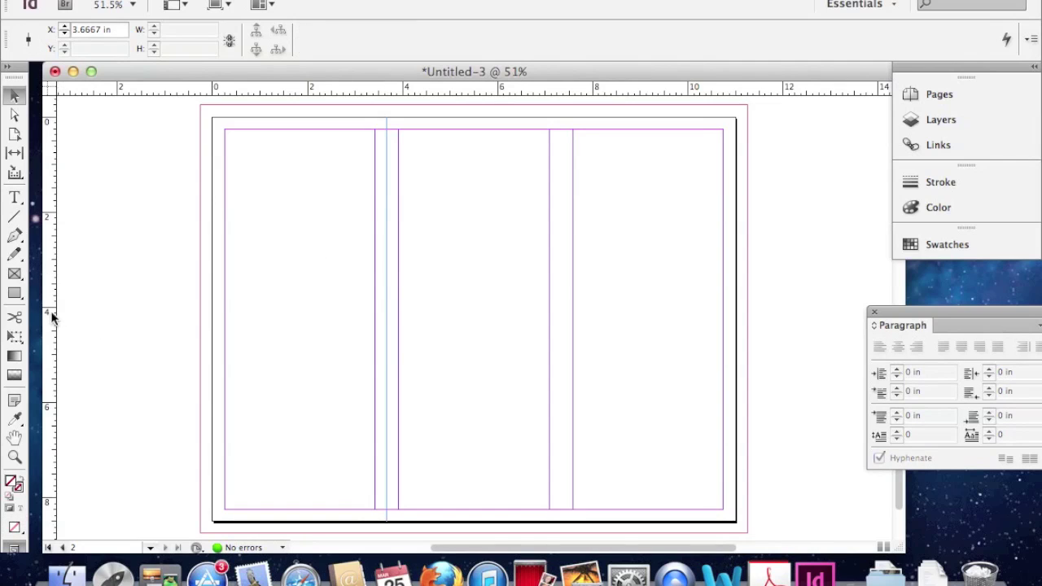
drag(49, 312, 560, 324)
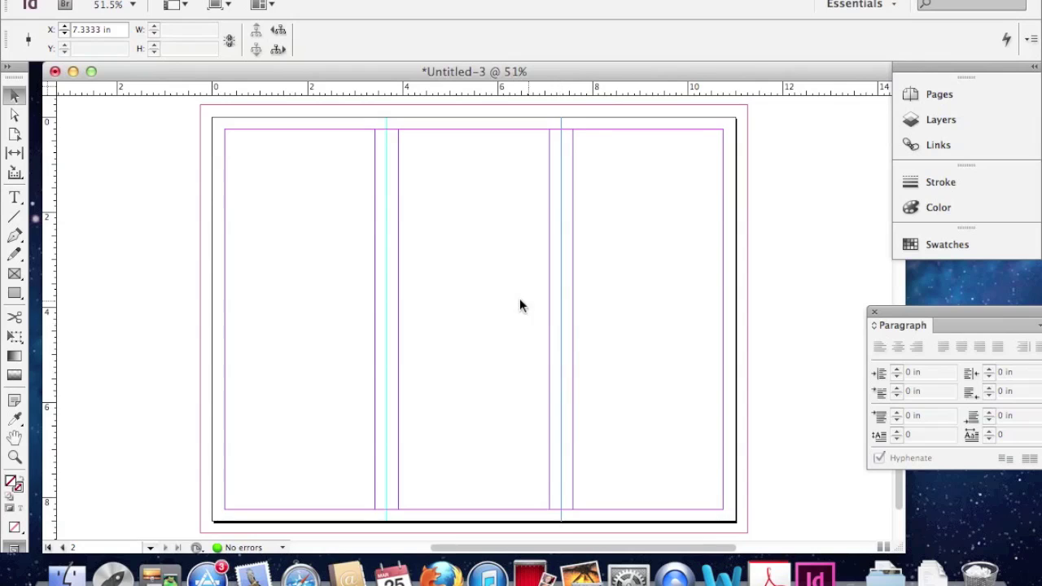
Return to the top of page 1 and drag guides from the horizontal ruler onto the page
scroll(506, 300, up, 10)
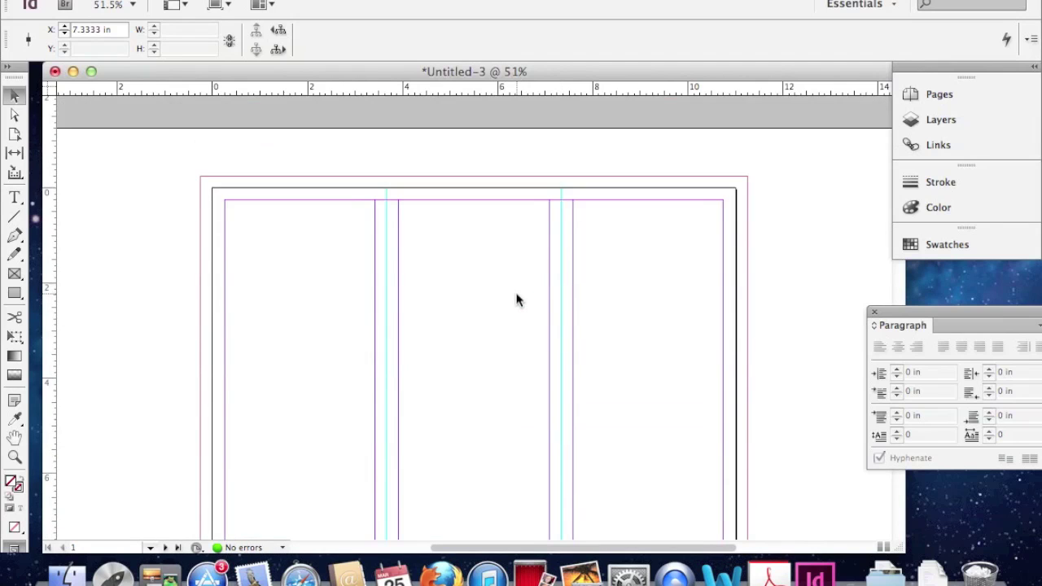
scroll(516, 299, down, 1)
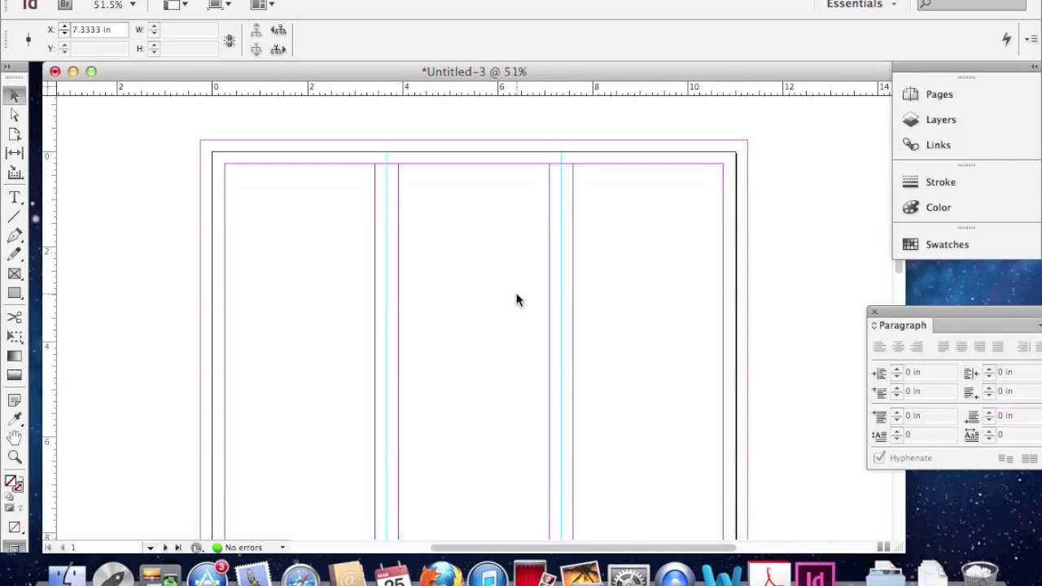
scroll(516, 300, down, 2)
scroll(517, 300, up, 1)
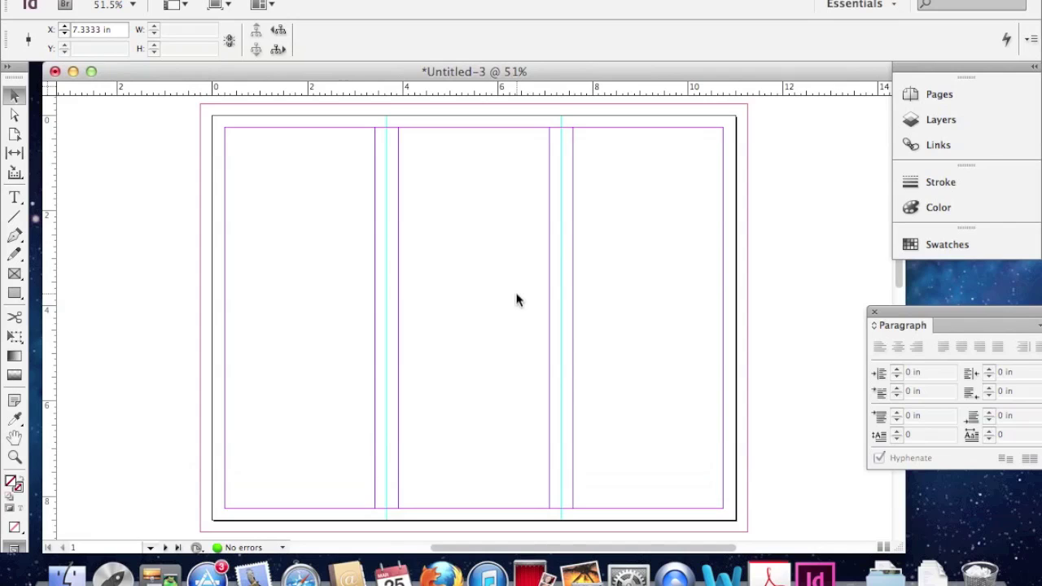
scroll(516, 300, down, 12)
scroll(517, 300, up, 2)
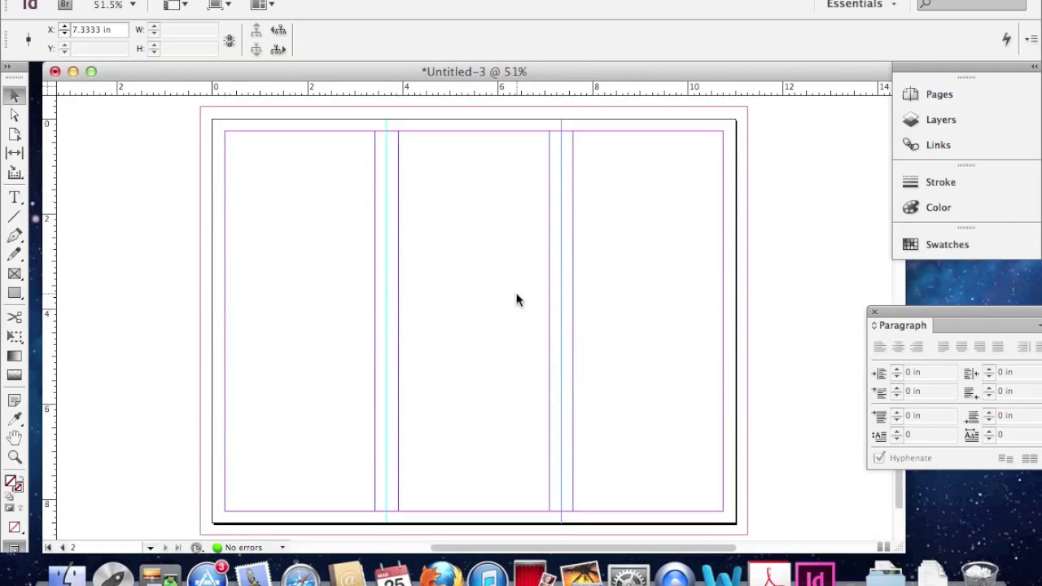
scroll(516, 300, up, 10)
scroll(516, 299, up, 1)
scroll(516, 300, left, 2)
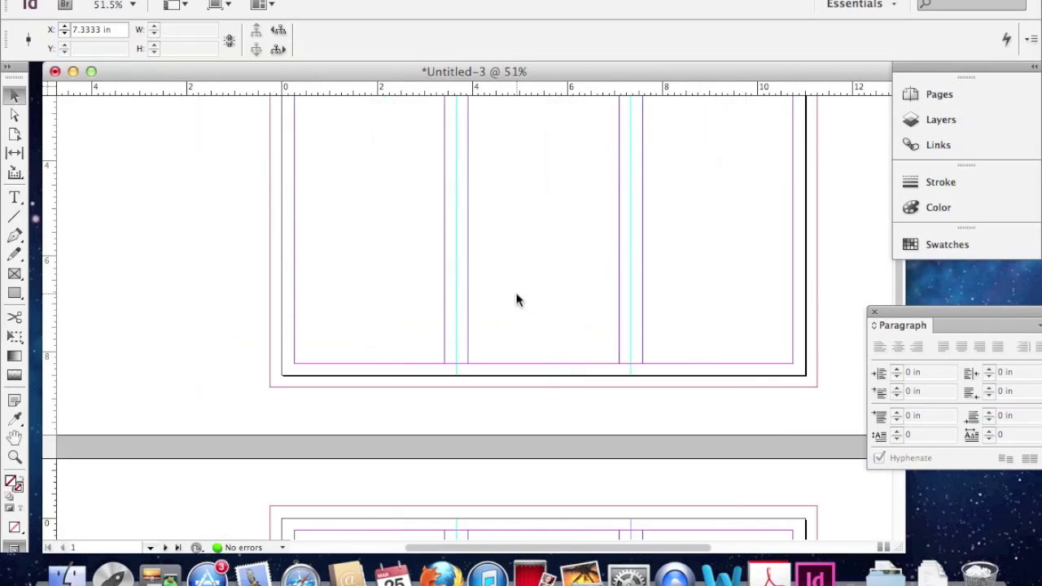
scroll(516, 300, right, 2)
scroll(516, 300, up, 6)
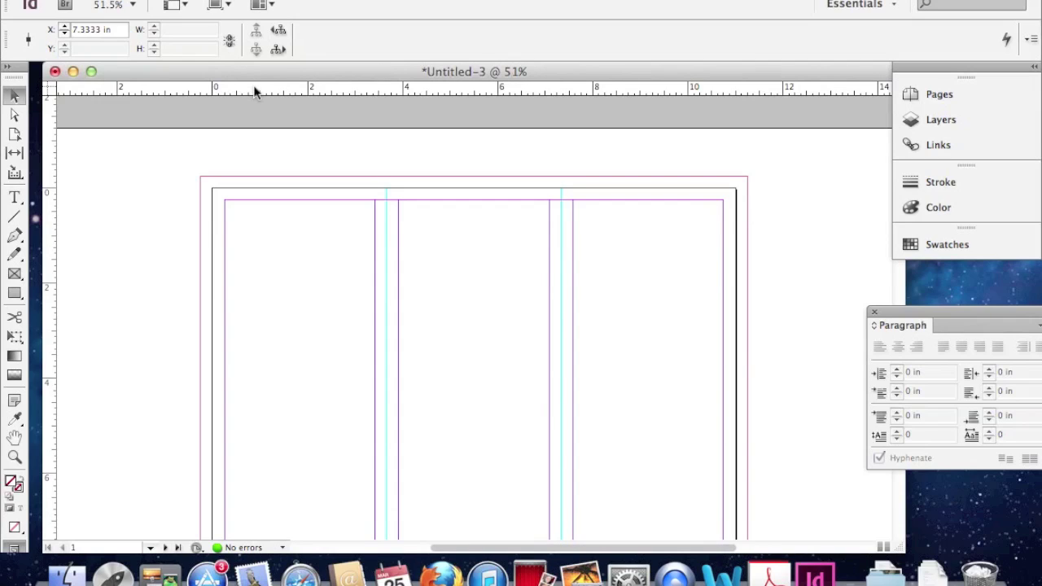
drag(254, 92, 220, 94)
drag(240, 98, 252, 229)
Drag the stray guide near page 2's left edge onto the ruler, then return to page 1
scroll(722, 400, down, 5)
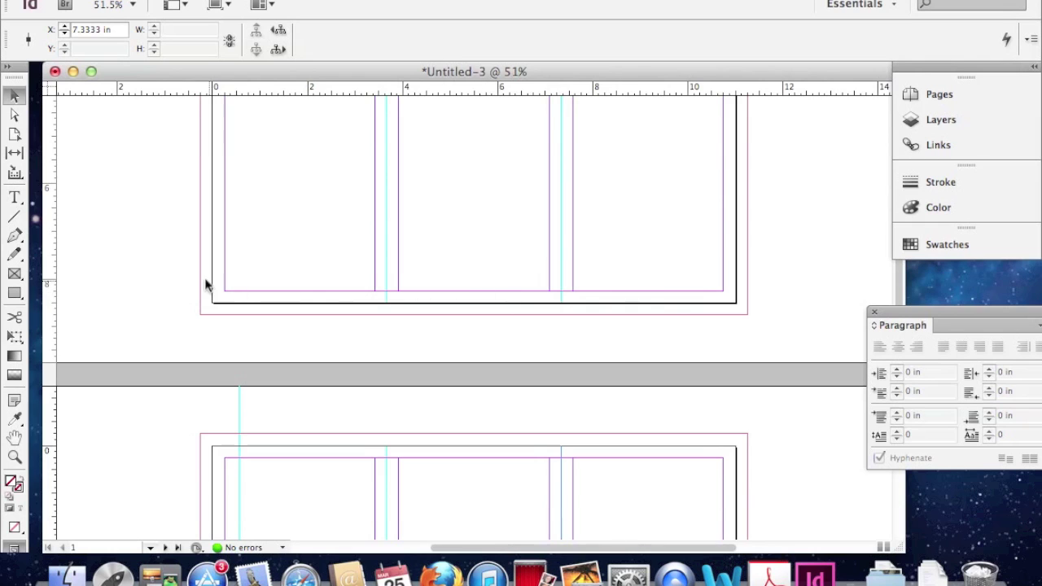
scroll(206, 286, down, 6)
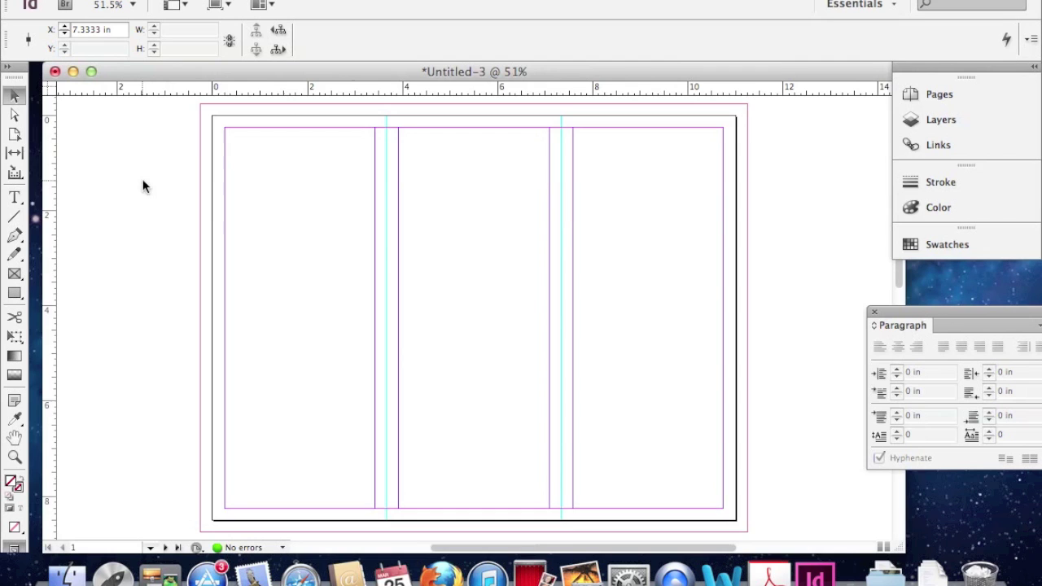
scroll(142, 187, down, 10)
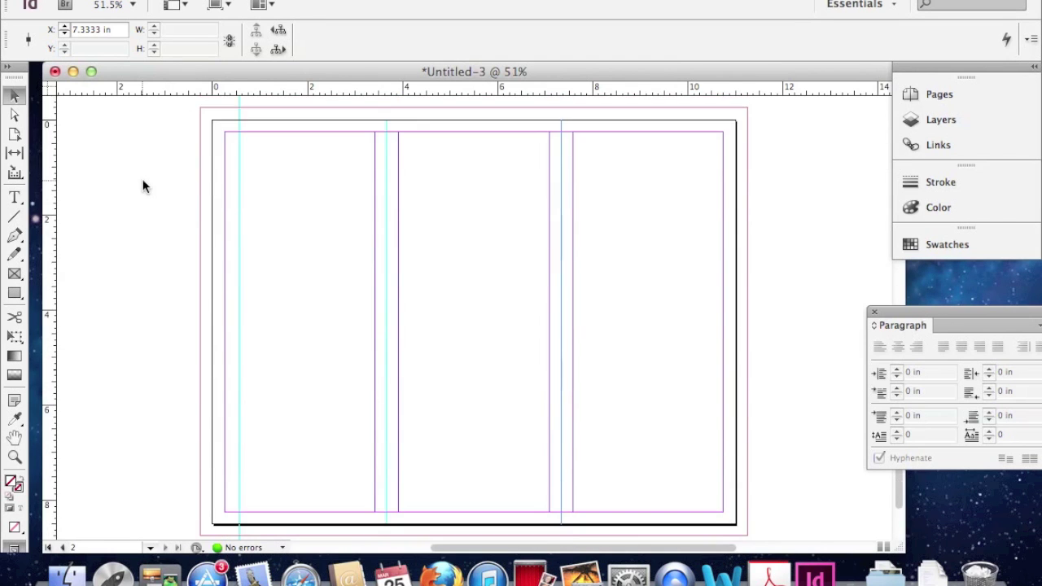
scroll(143, 186, up, 2)
click(238, 159)
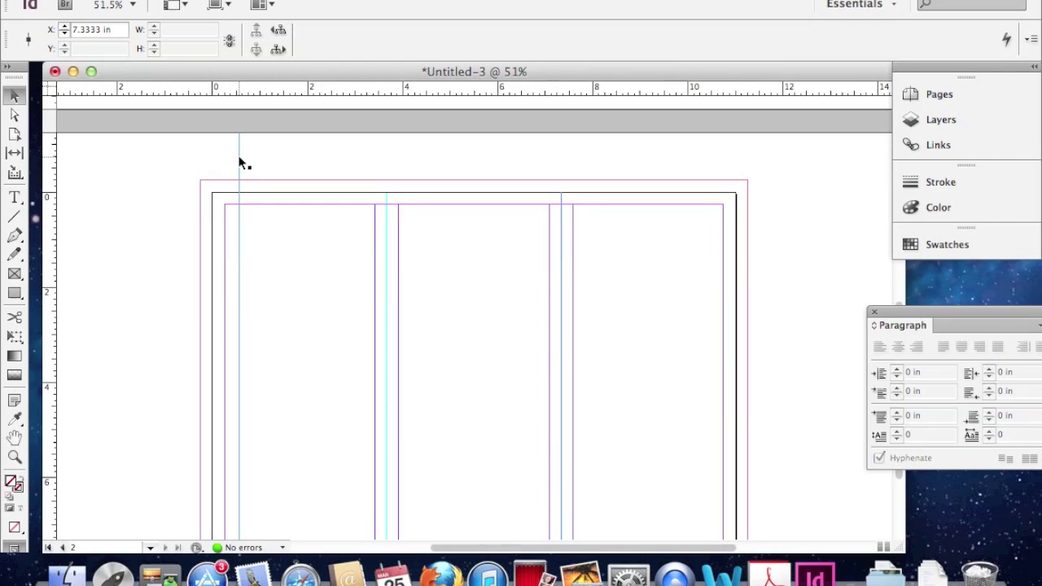
drag(239, 163, 13, 175)
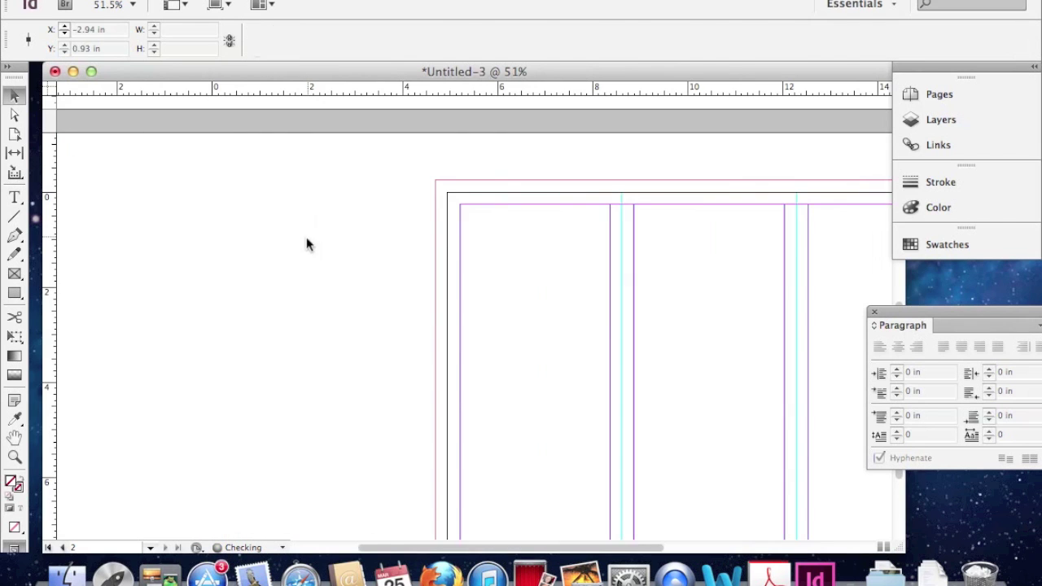
scroll(371, 325, right, 5)
scroll(368, 323, left, 3)
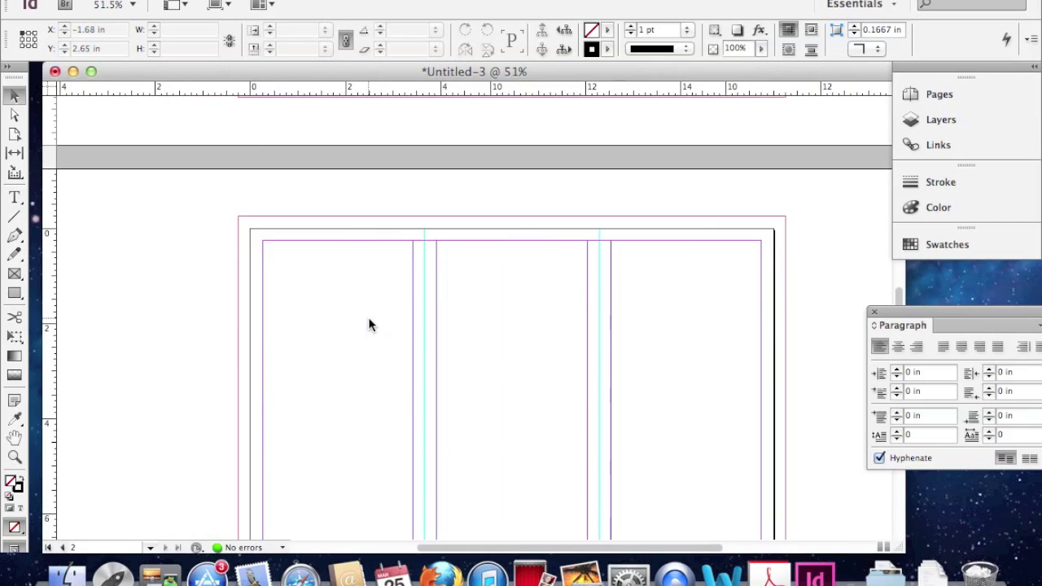
scroll(369, 323, up, 3)
scroll(368, 323, up, 10)
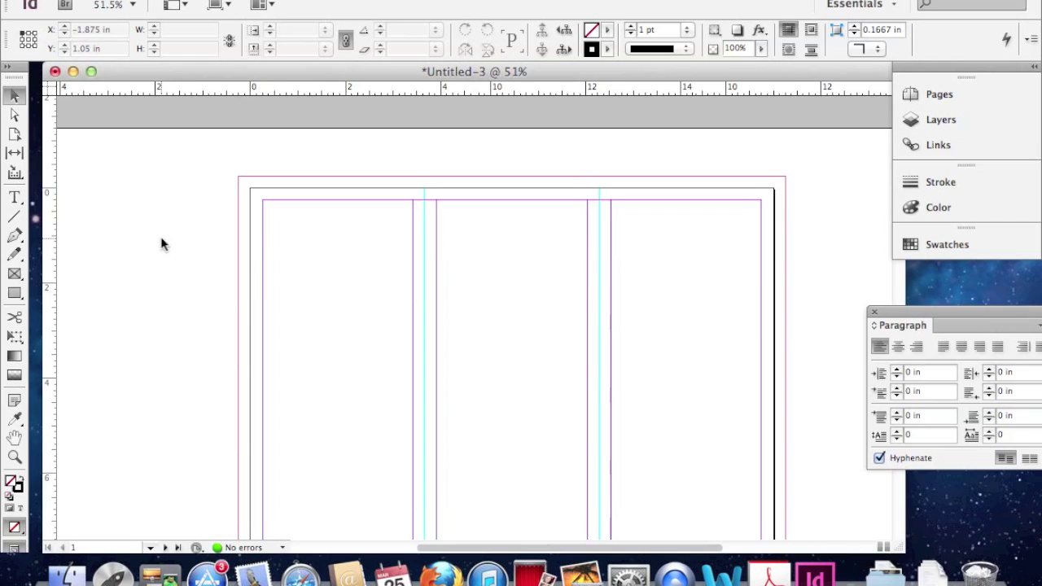
scroll(161, 243, down, 1)
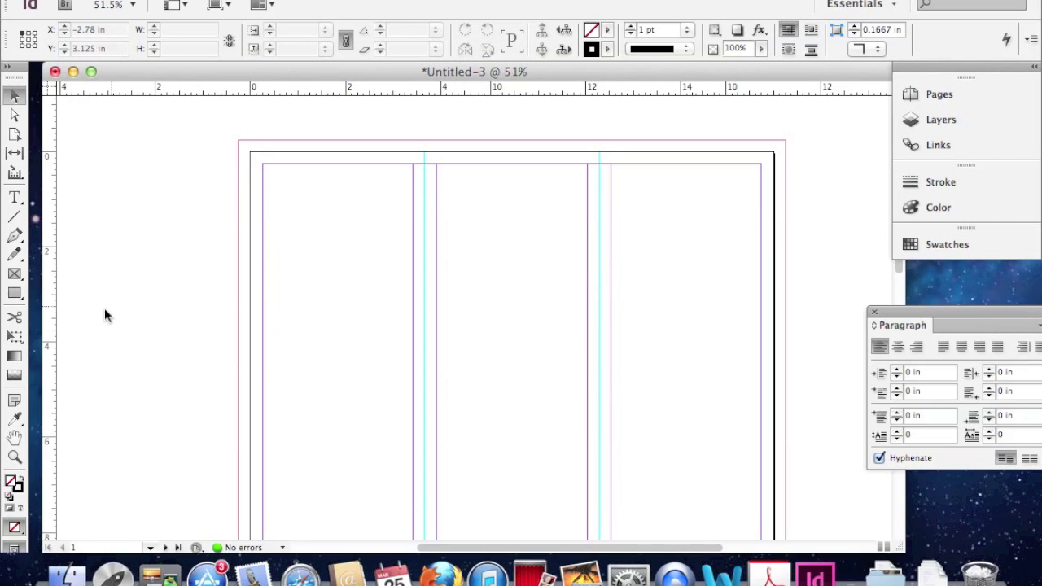
With the Rectangle tool active, set the fill to cyan C=100 M=0 Y=0 K=0 and stroke to [None]
click(14, 294)
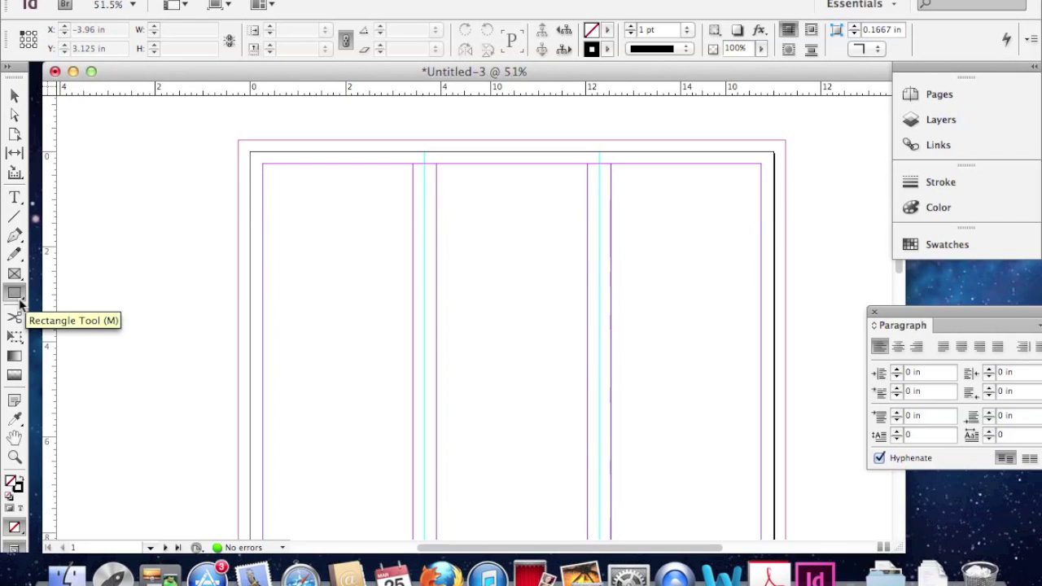
click(608, 30)
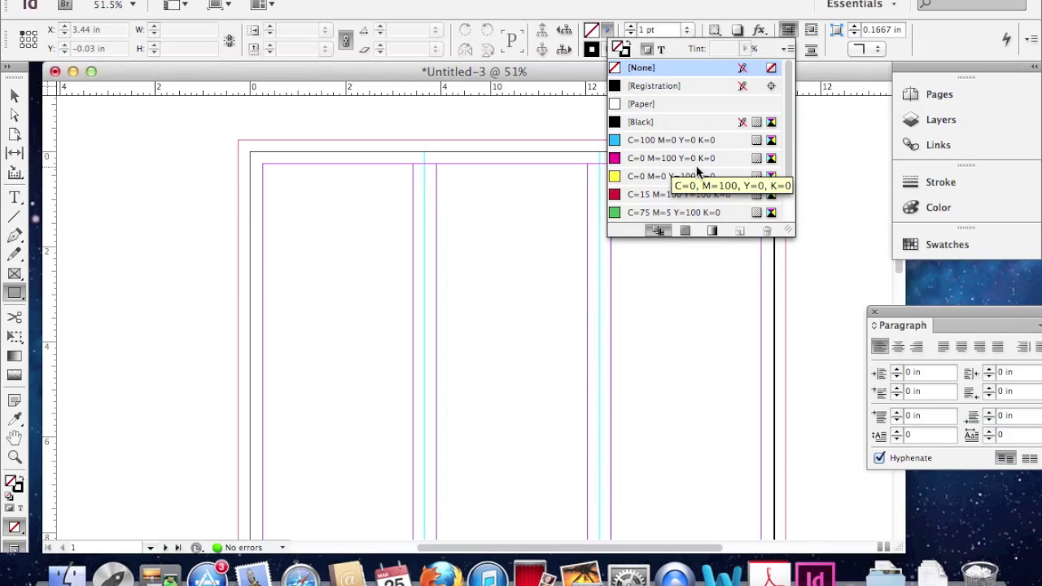
scroll(698, 169, down, 1)
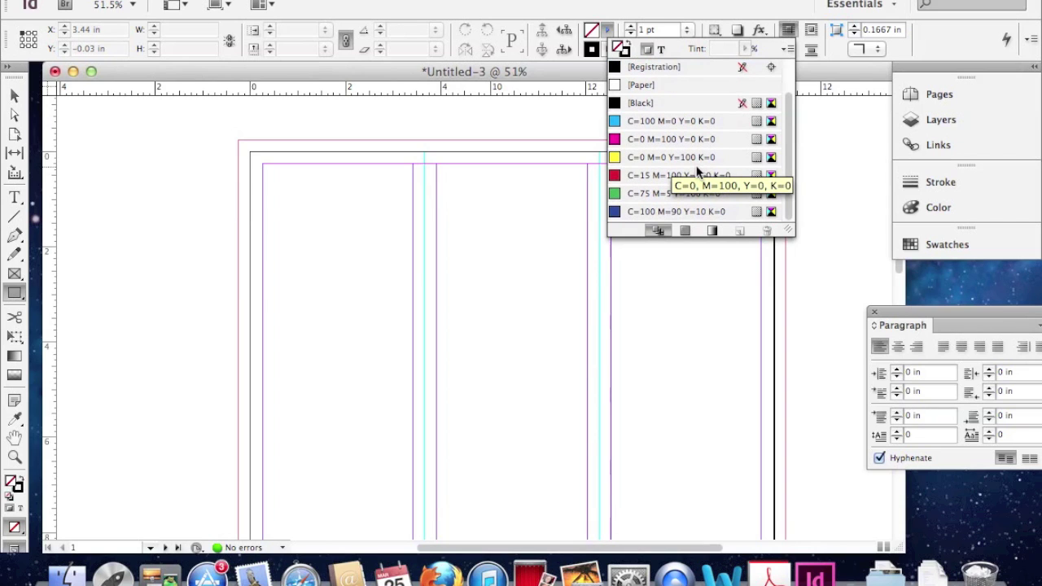
click(690, 120)
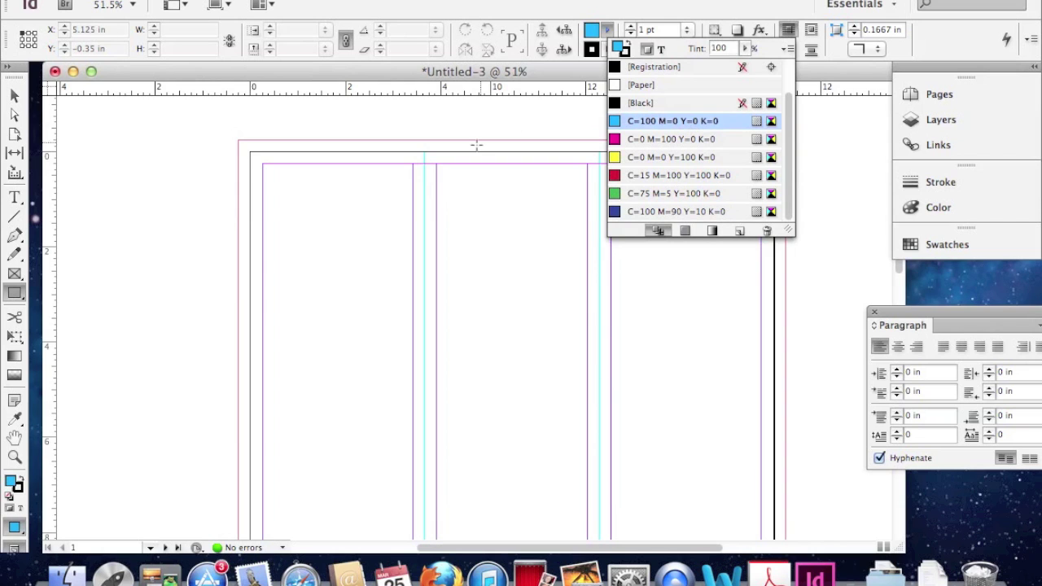
click(579, 87)
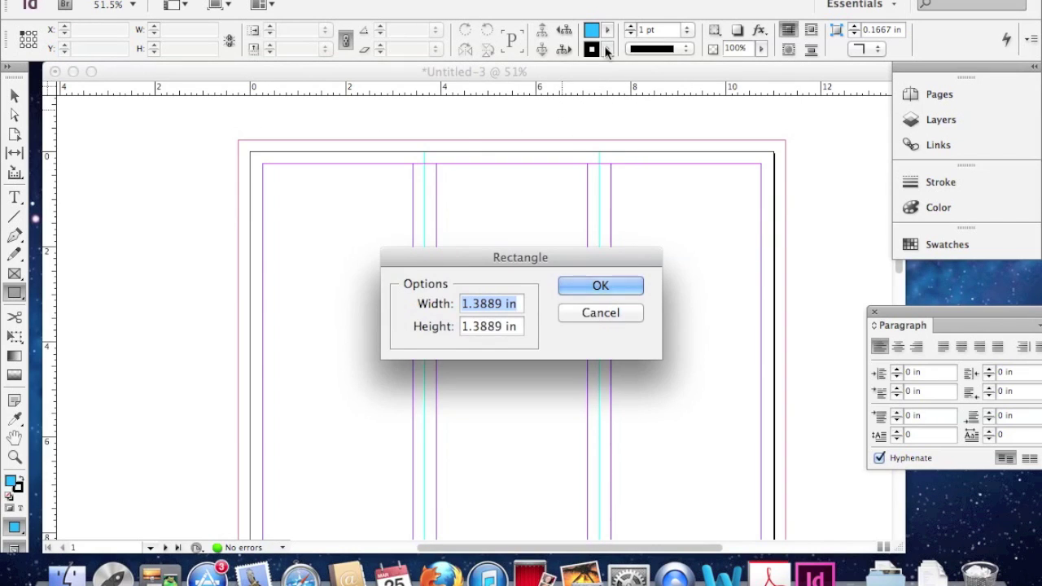
click(607, 316)
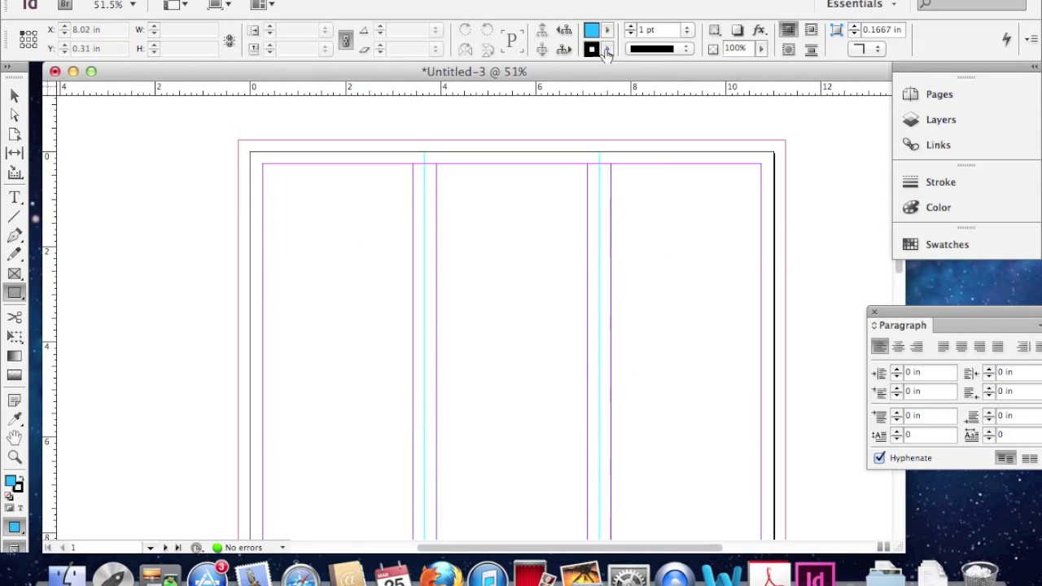
click(608, 50)
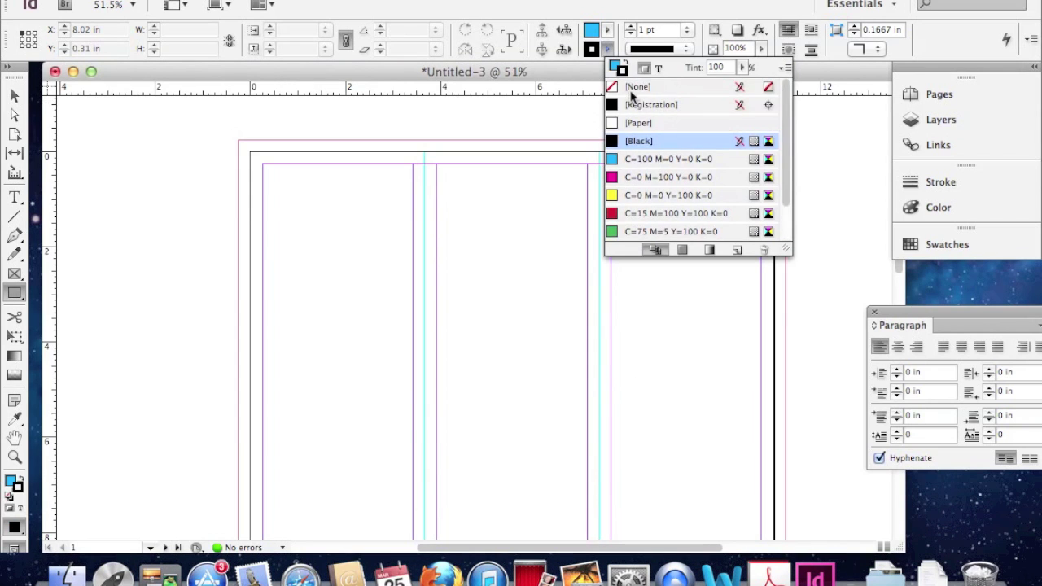
click(632, 91)
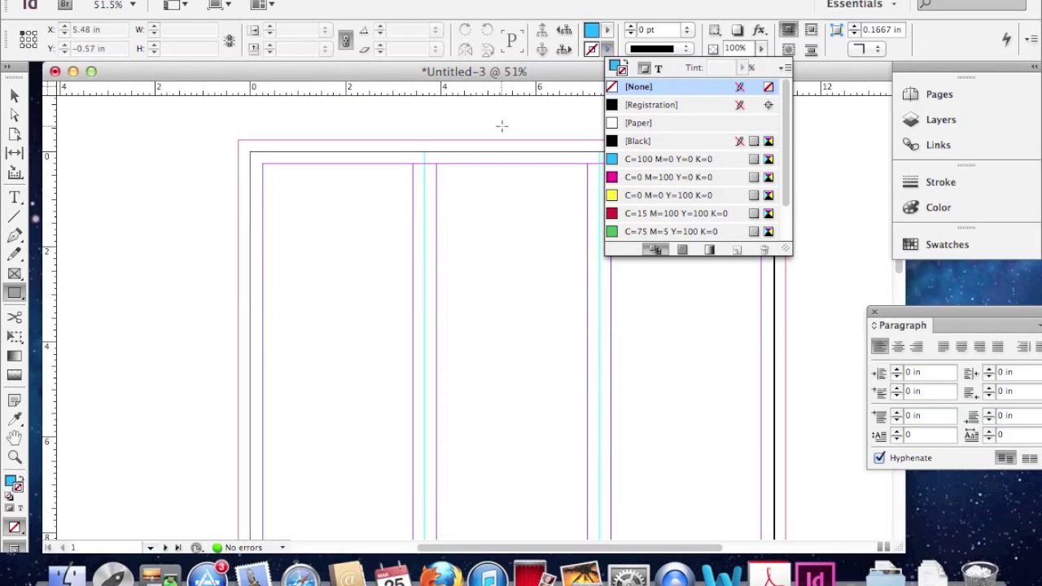
click(559, 121)
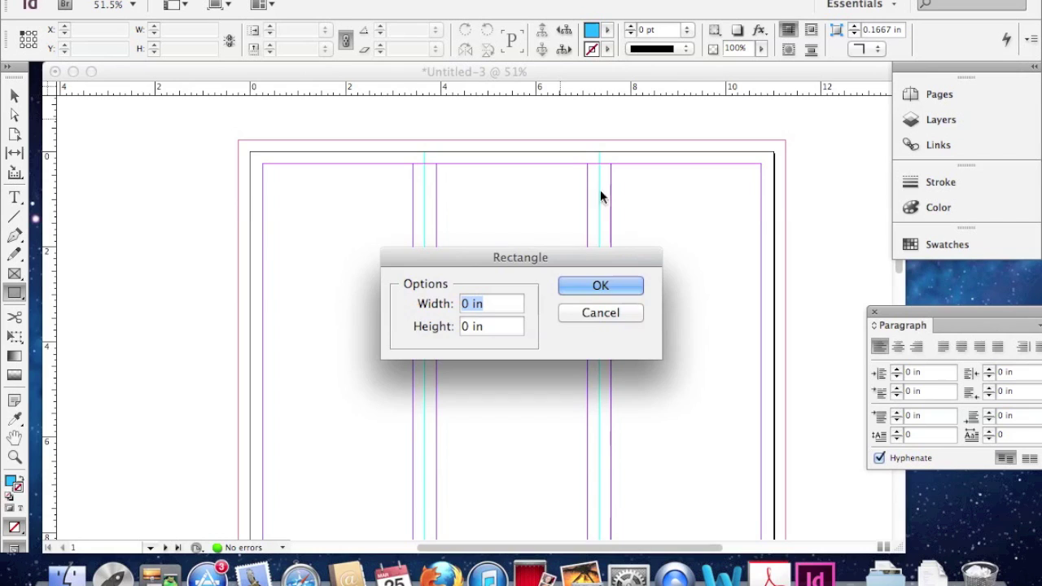
click(602, 313)
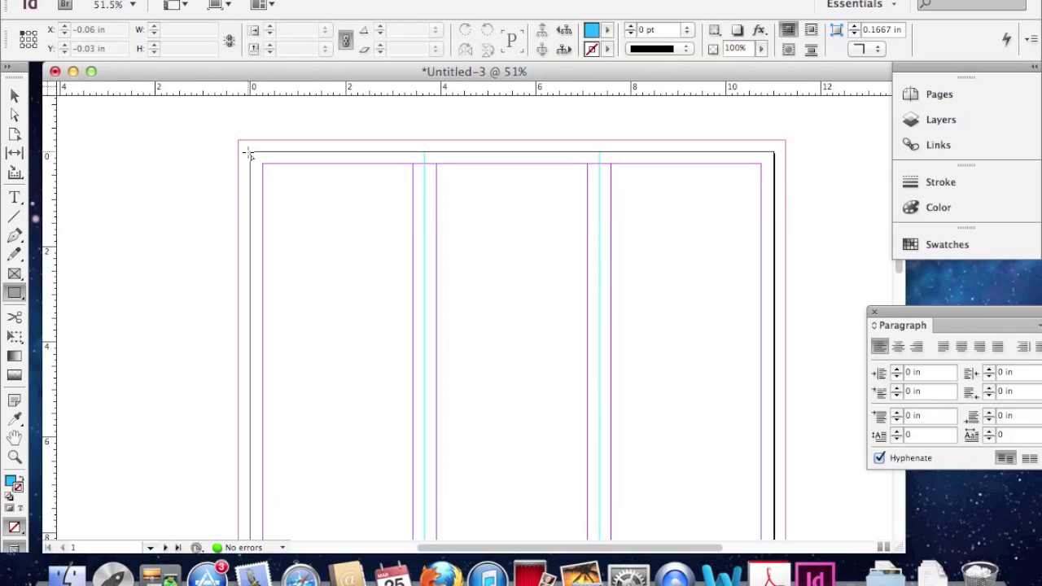
Draw the cyan strokeless rectangle from the page's top-left to bottom-right corner, then deselect it
scroll(248, 153, down, 2)
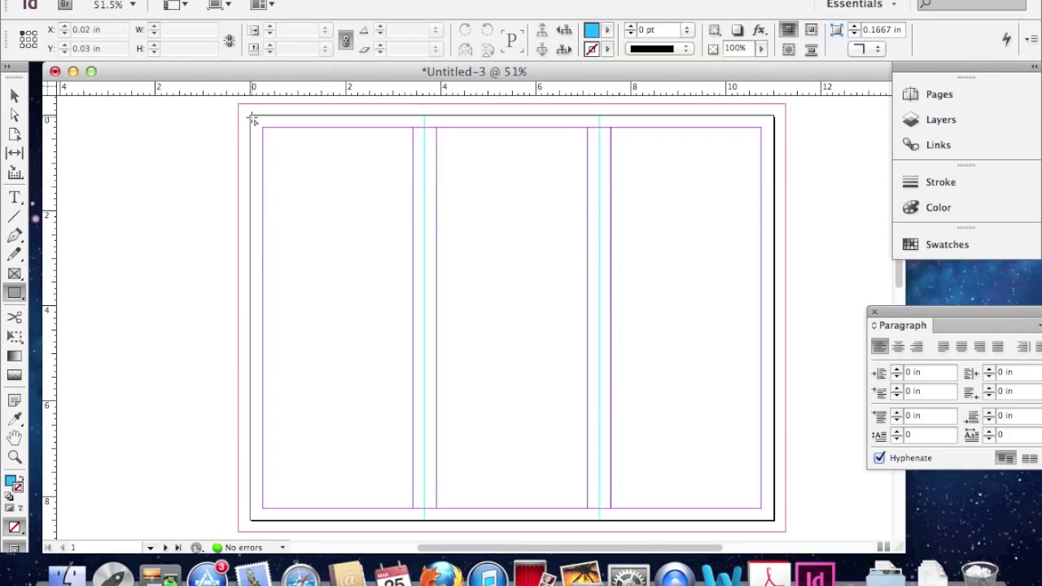
drag(250, 117, 774, 521)
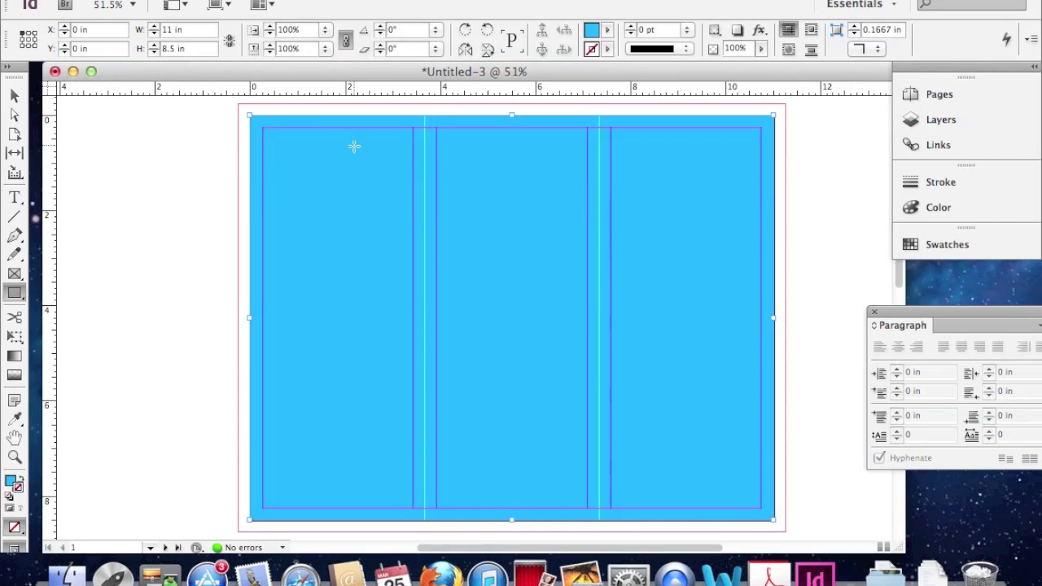
click(15, 96)
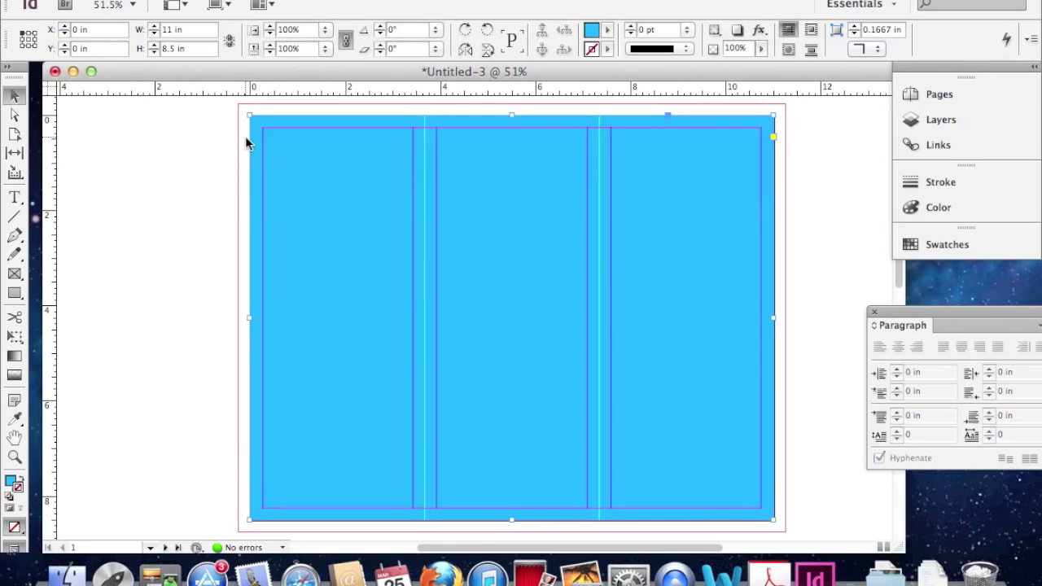
click(188, 179)
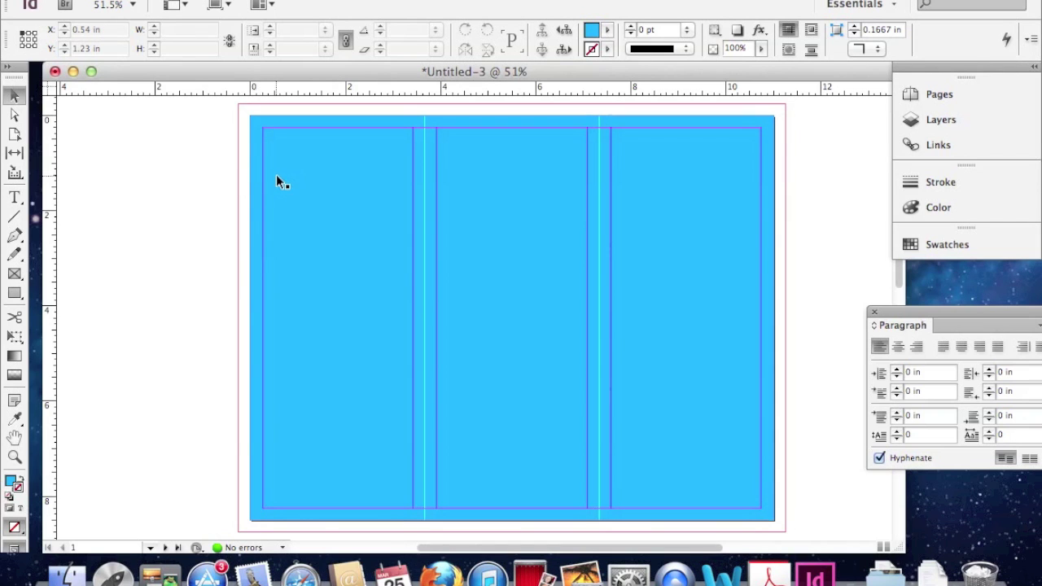
Stretch the cyan rectangle's corners out to the bleed guides so it measures 11.5 × 9 in
mouse_move(291, 189)
mouse_down()
mouse_move(301, 187)
mouse_move(281, 184)
mouse_up()
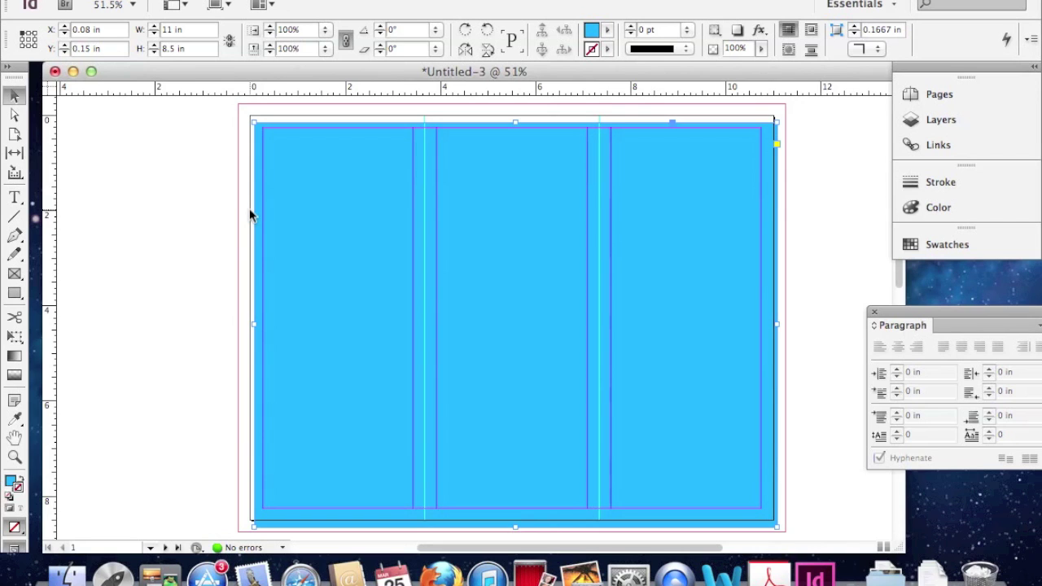
drag(251, 214, 247, 209)
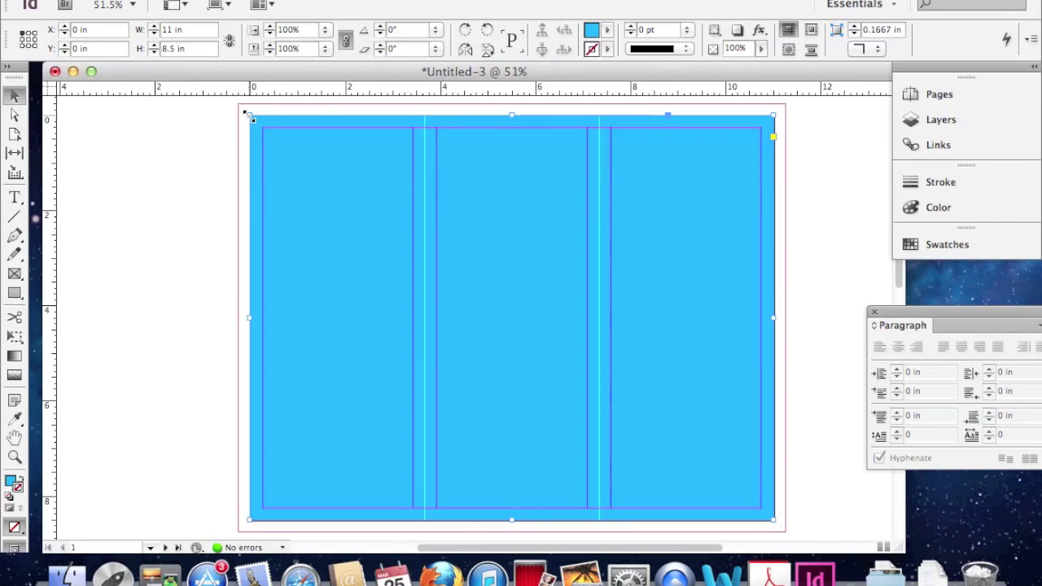
drag(247, 114, 239, 96)
drag(235, 101, 237, 103)
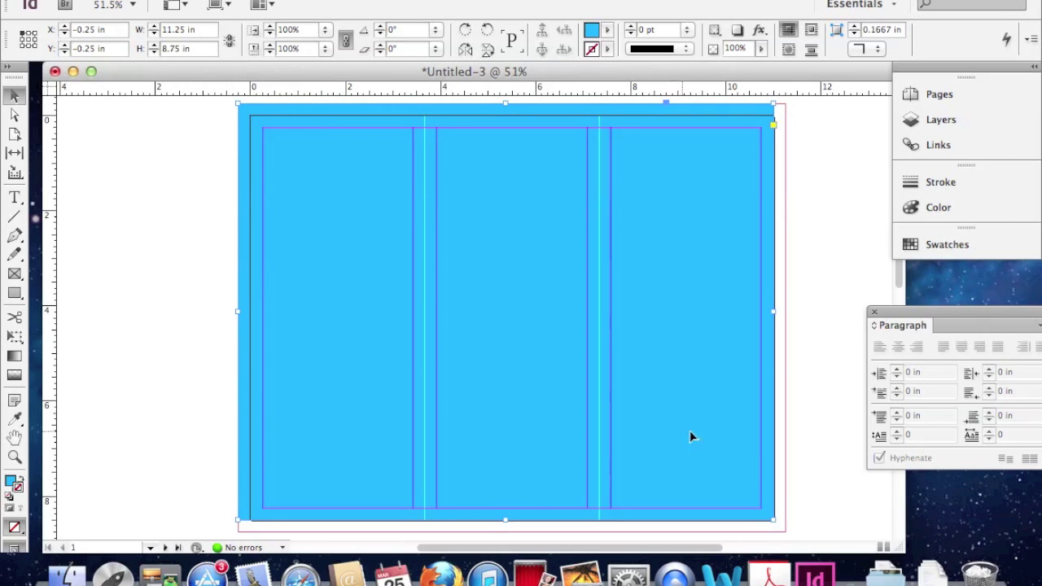
drag(772, 522, 783, 531)
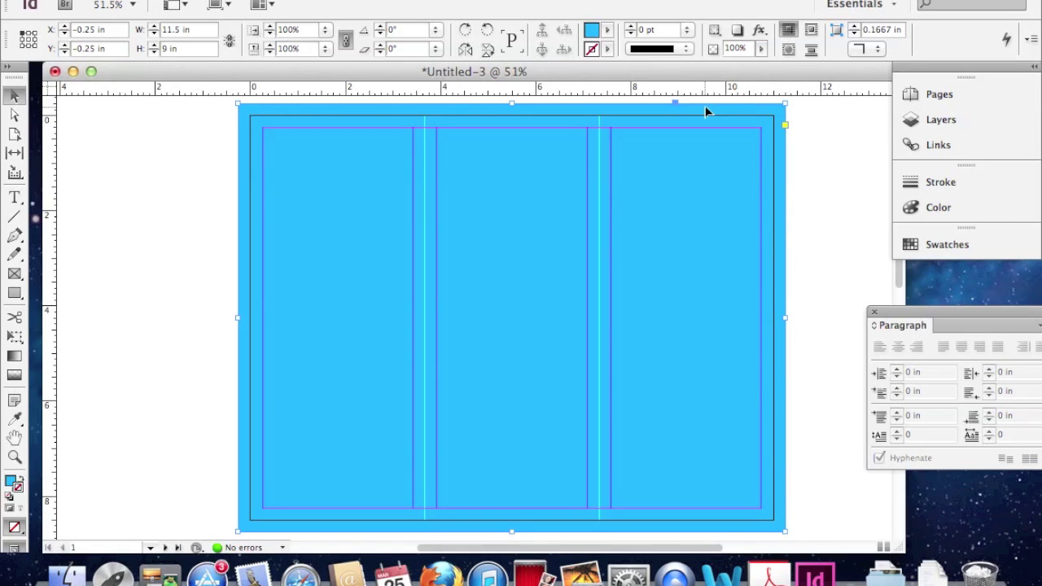
click(205, 163)
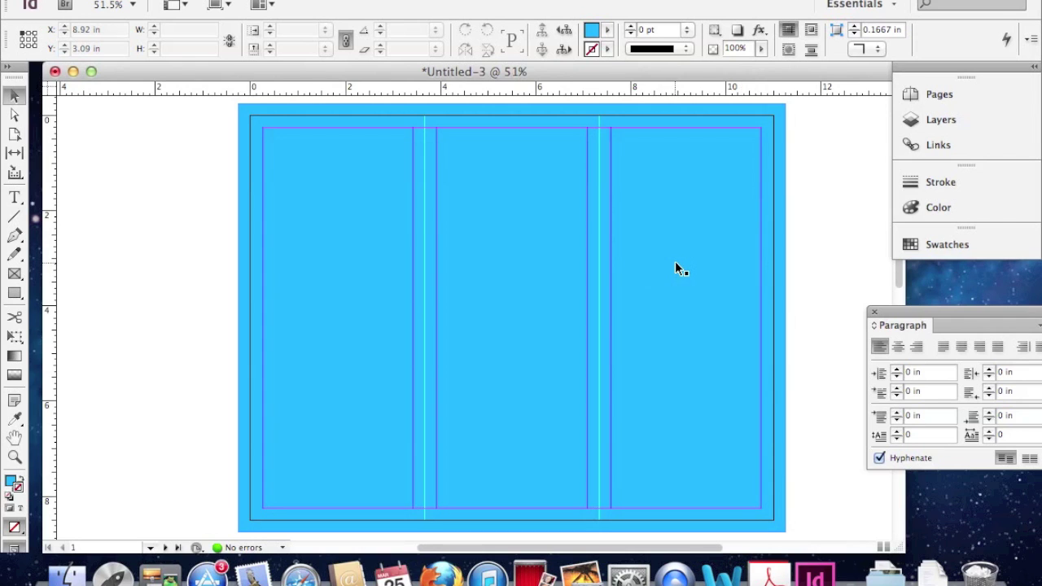
Switch to the Type tool with a 24 pt font size
click(14, 197)
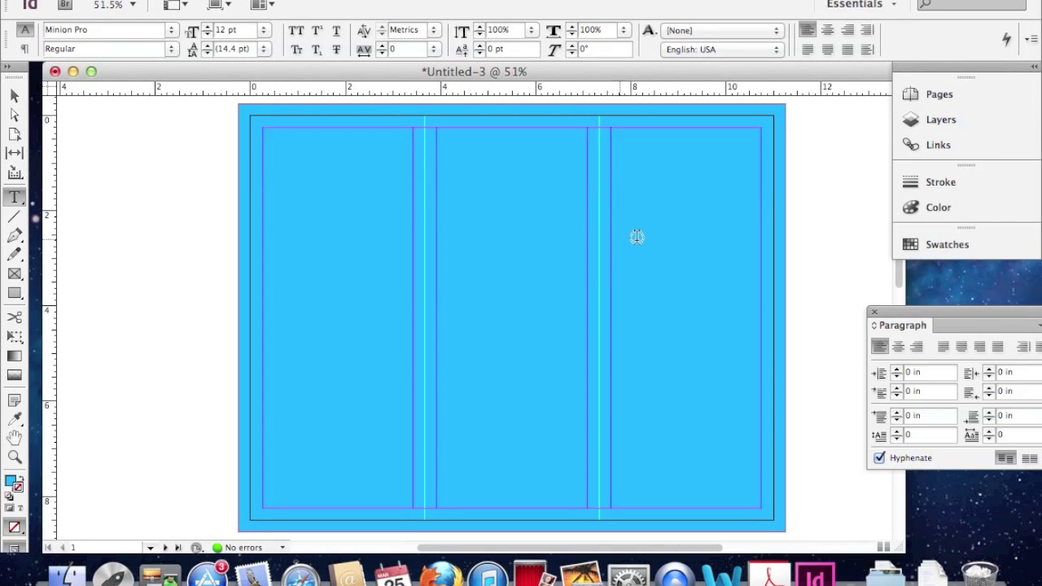
click(264, 30)
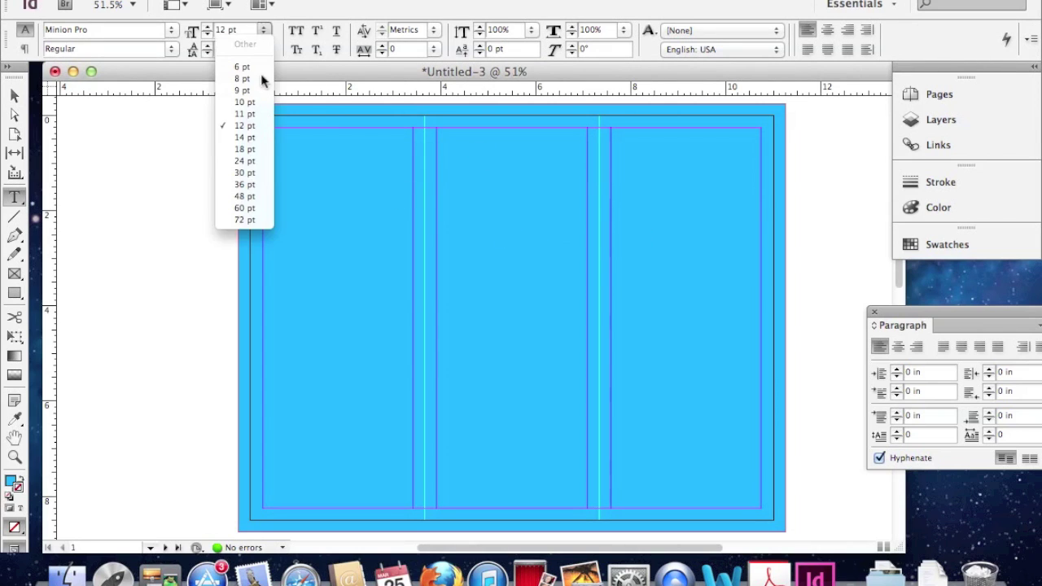
click(244, 161)
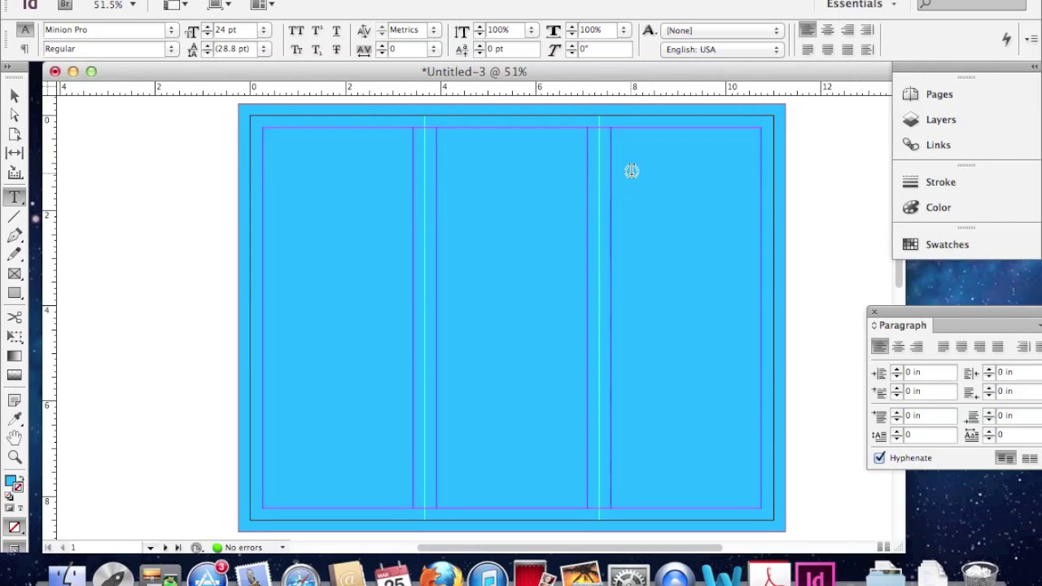
scroll(655, 188, down, 3)
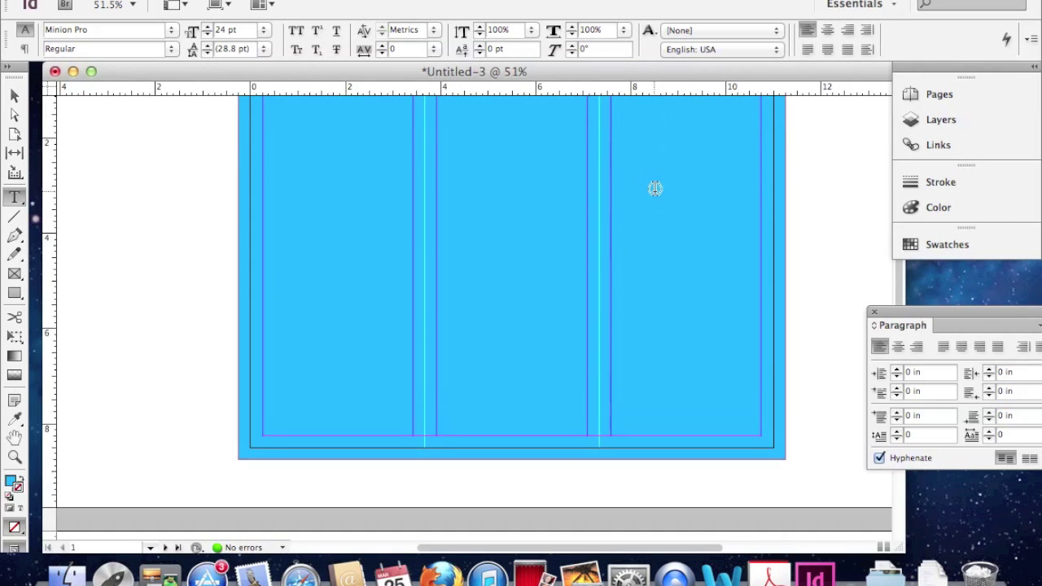
scroll(656, 188, down, 5)
scroll(656, 188, down, 3)
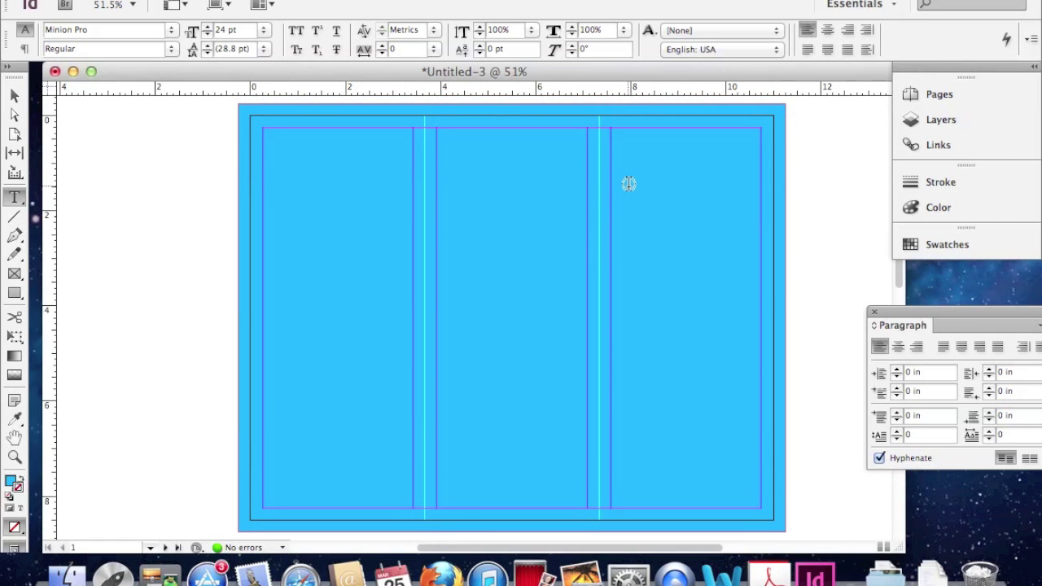
Add text frames labelled Front, Back and Flap in the right, middle and left panels
drag(629, 187, 749, 269)
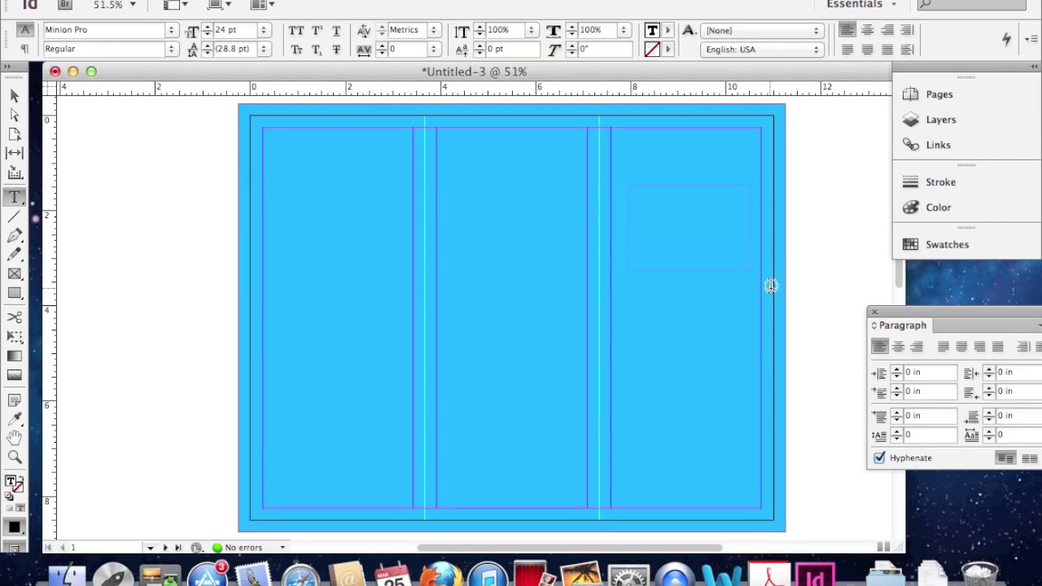
text(Front)
drag(458, 187, 554, 261)
text(Back)
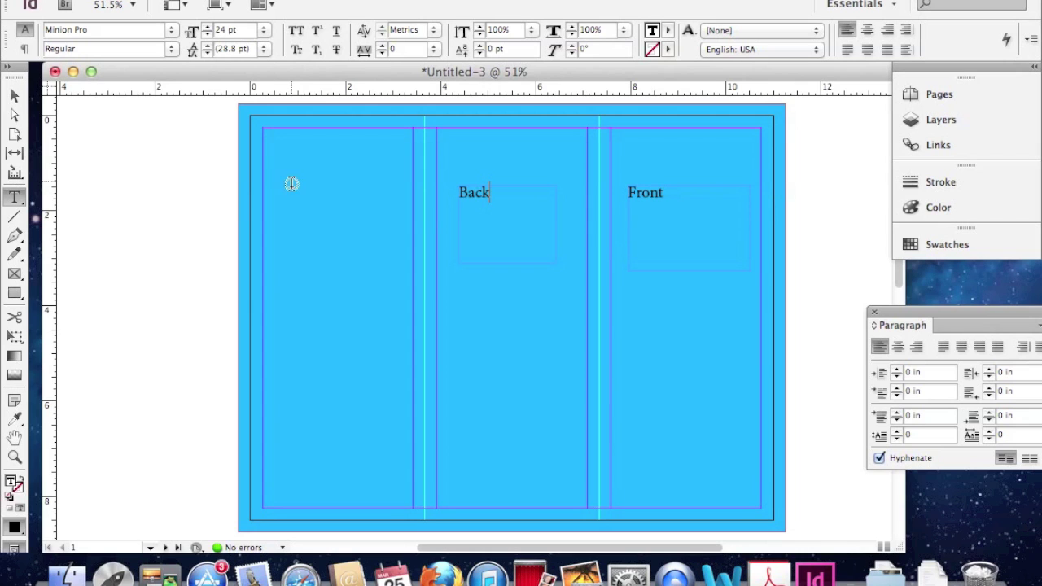
drag(276, 189, 379, 255)
text(Flap)
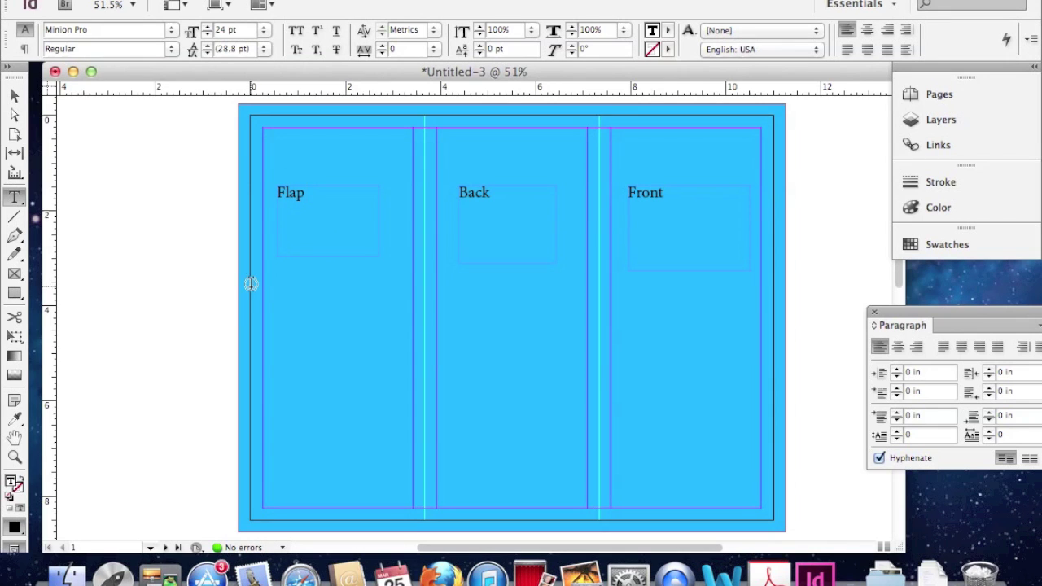
On page 2, add a text frame labelled 'Front inside' in the left panel
scroll(251, 284, down, 3)
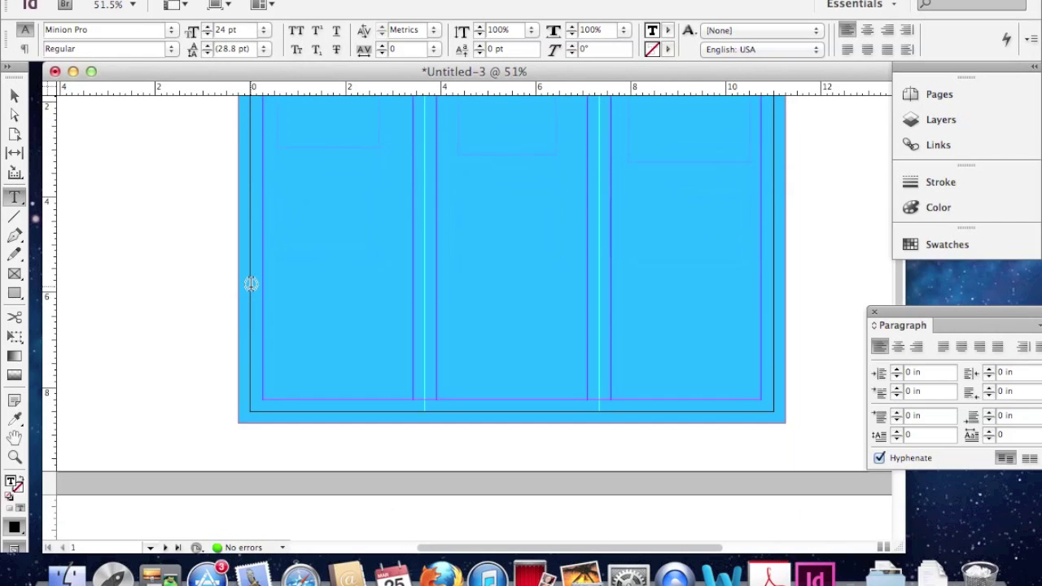
scroll(251, 284, down, 5)
scroll(250, 283, down, 3)
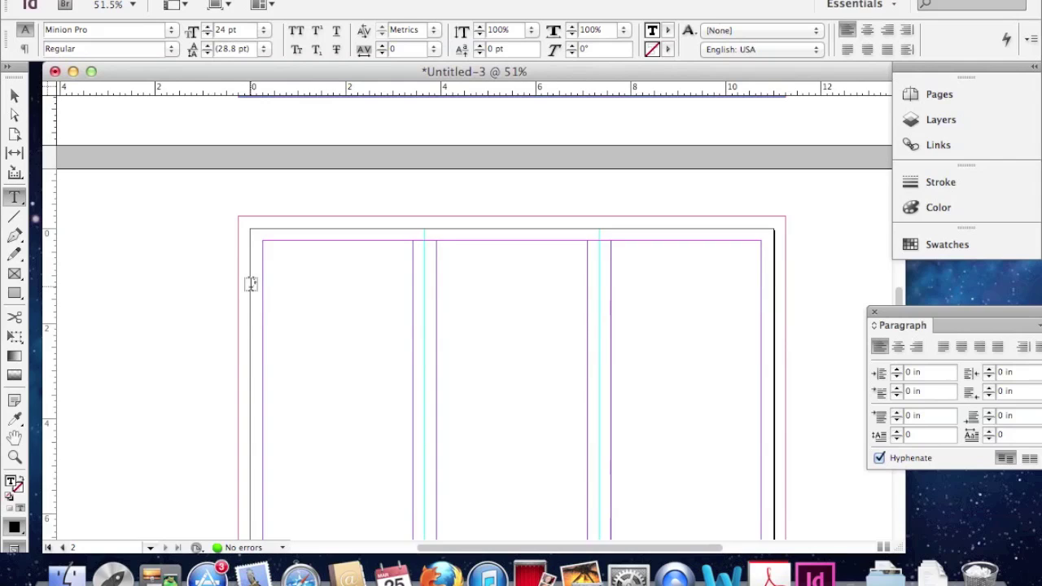
scroll(251, 283, down, 3)
scroll(251, 284, up, 1)
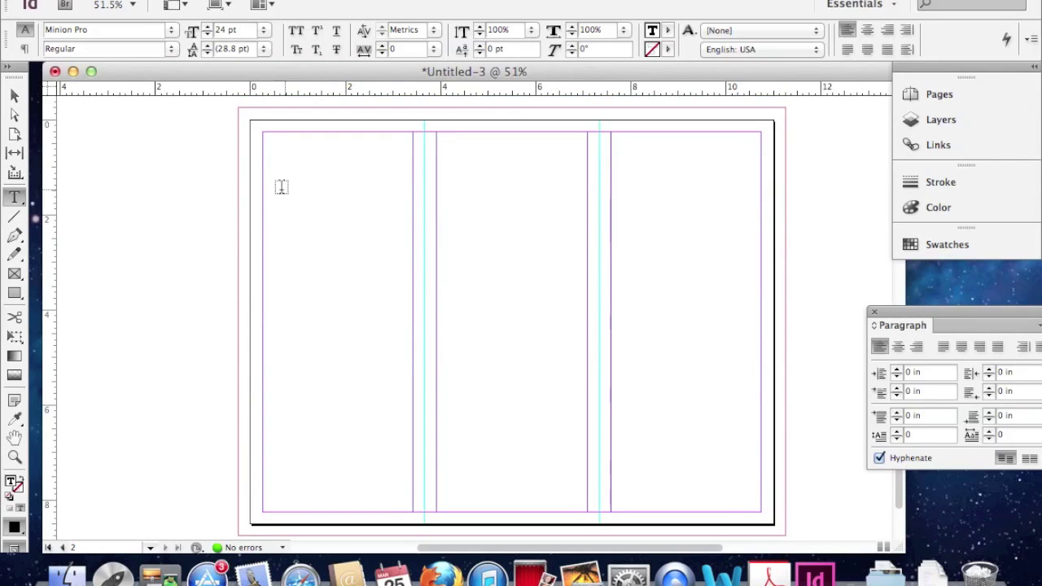
drag(275, 191, 397, 284)
text(Fr)
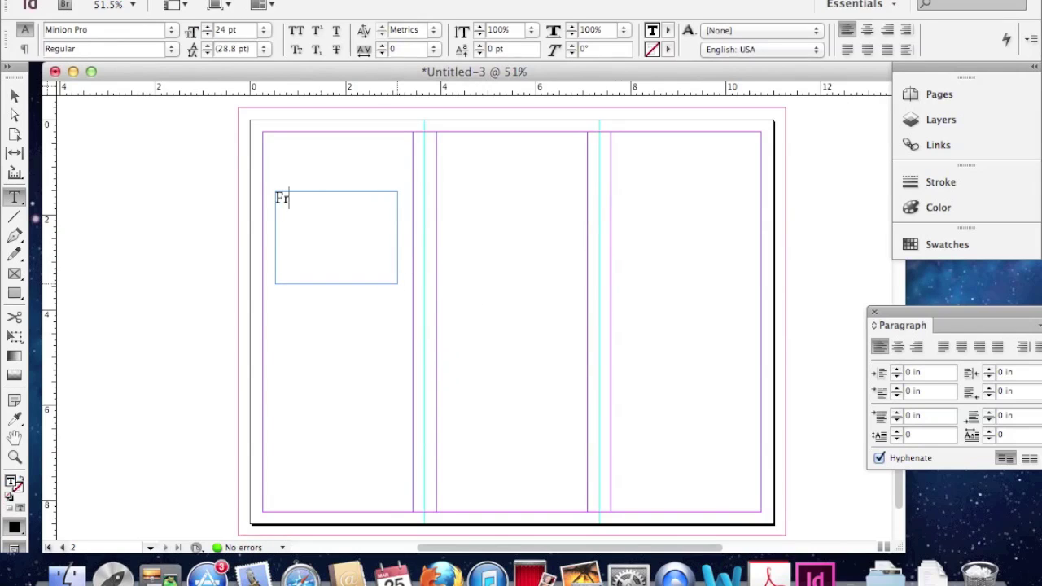
text(ont insd)
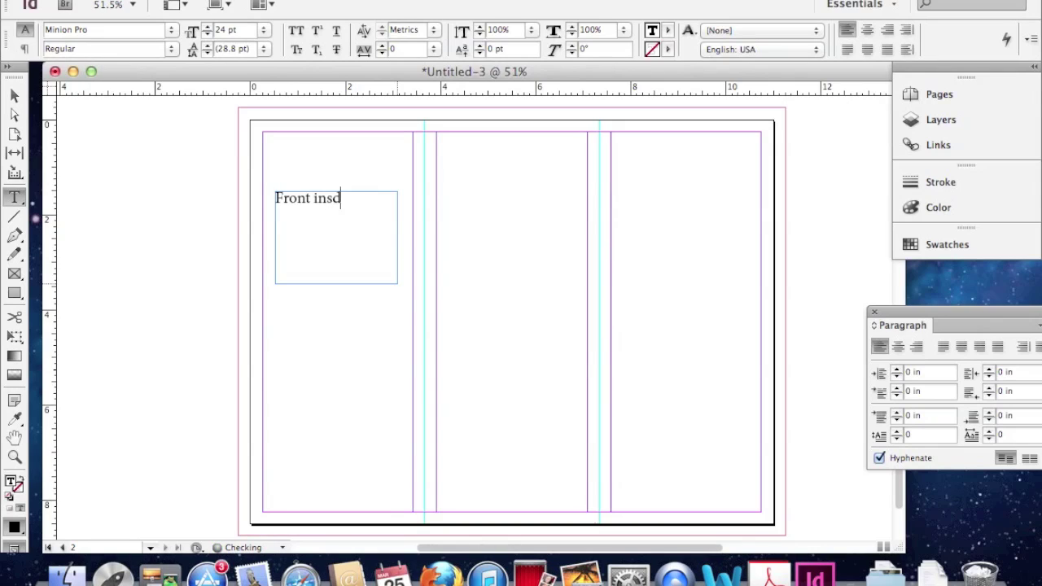
key(BackSpace)
text(ide)
Add 'Middle inside' and 'Other side of the flap' text frames in the middle and right panels
drag(454, 192, 575, 288)
text(Midd)
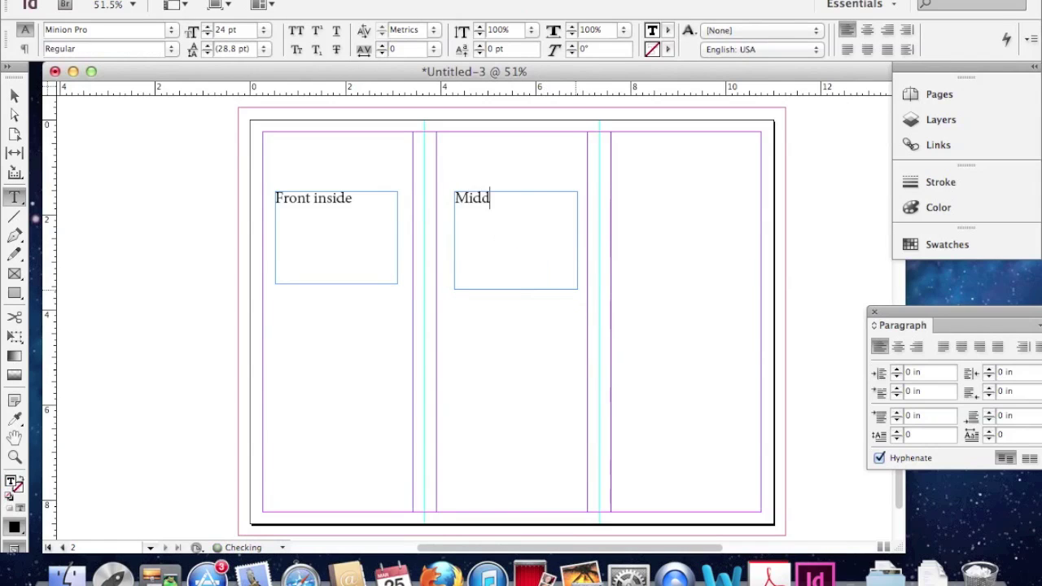
text(le insid)
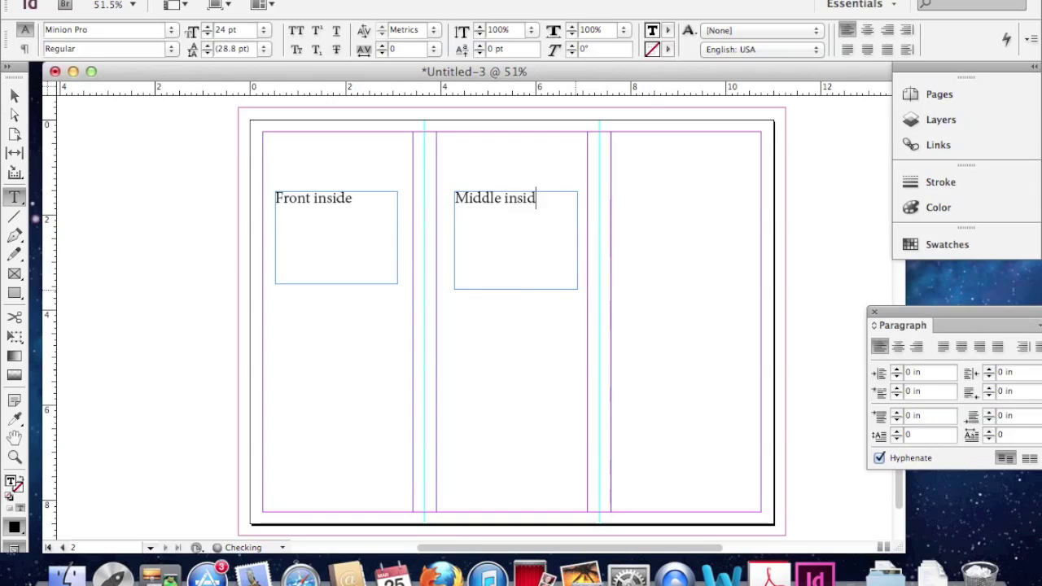
text(e)
drag(631, 197, 742, 288)
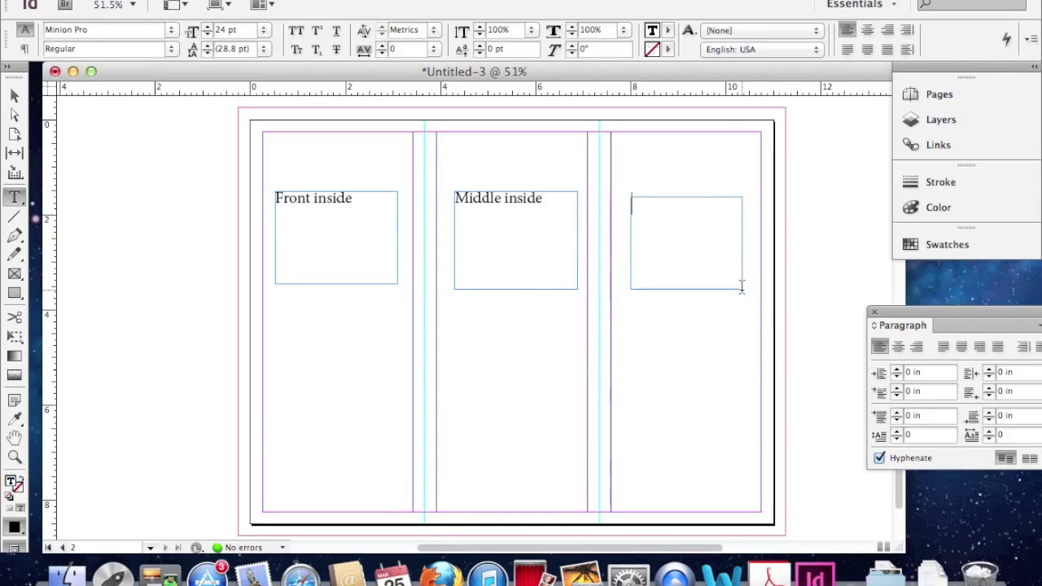
text(Other side of)
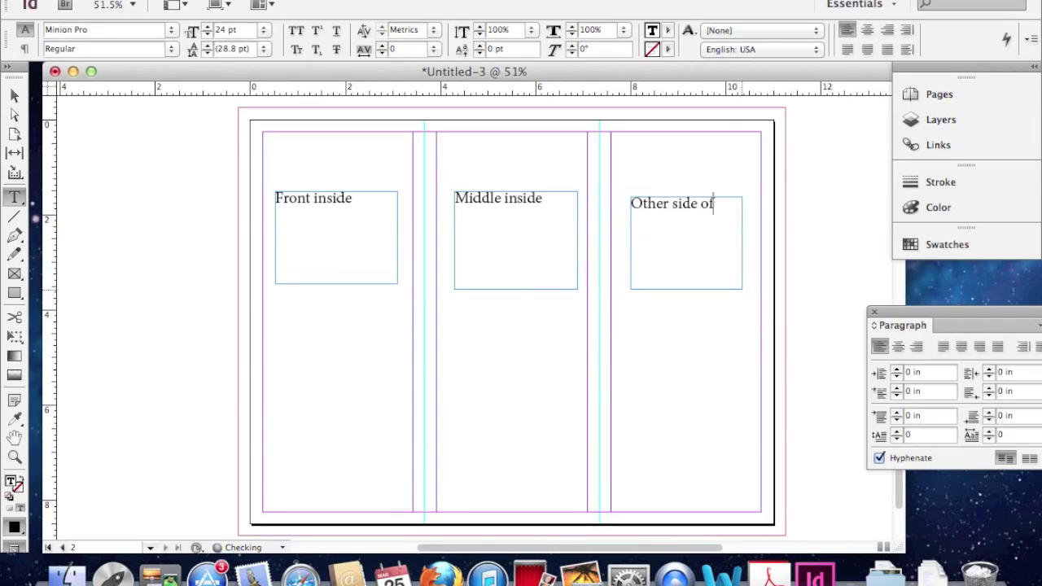
text( the flp.)
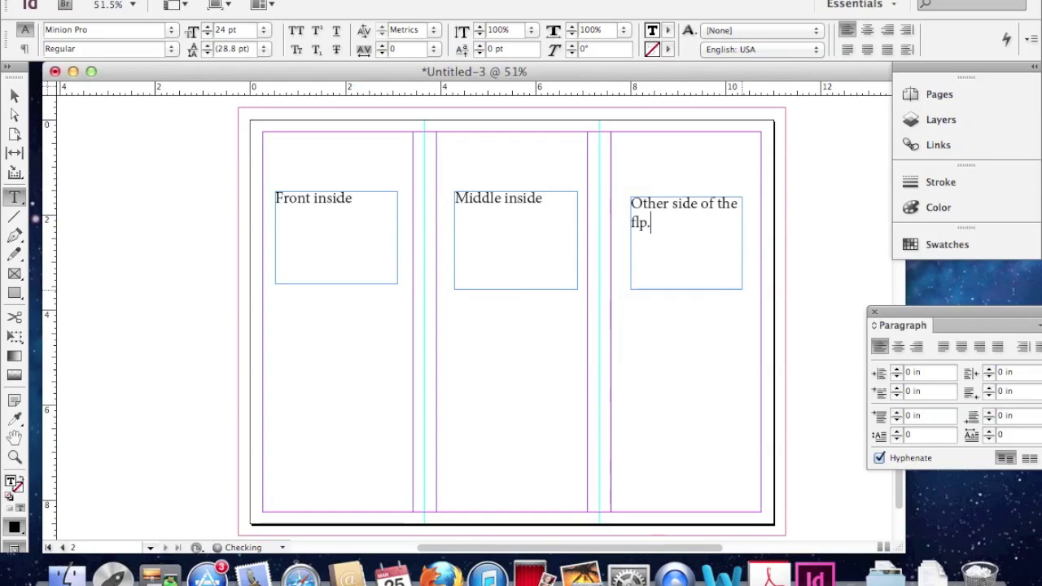
text(p.)
scroll(511, 325, up, 10)
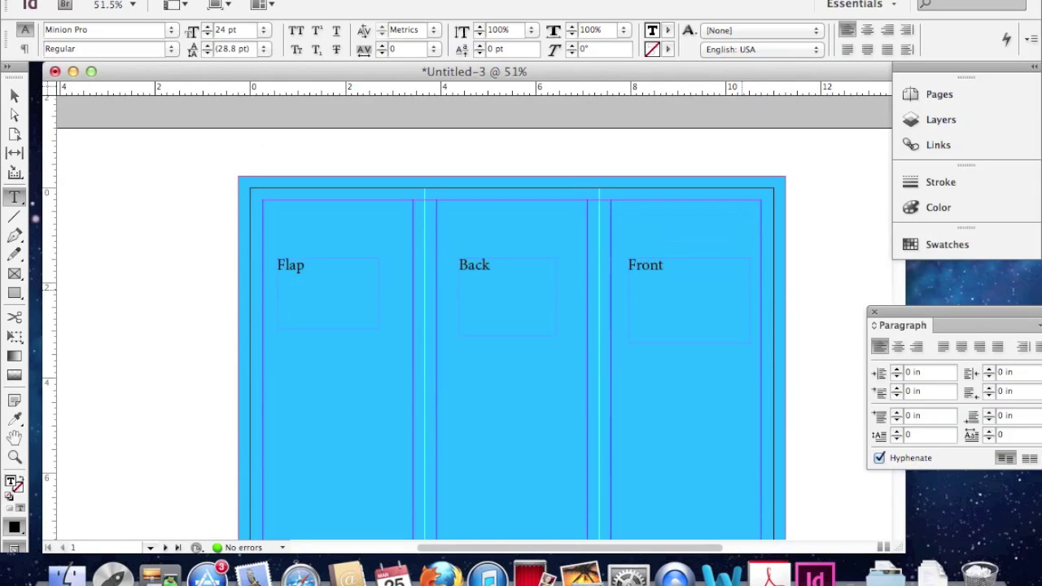
scroll(472, 318, down, 5)
scroll(472, 318, down, 8)
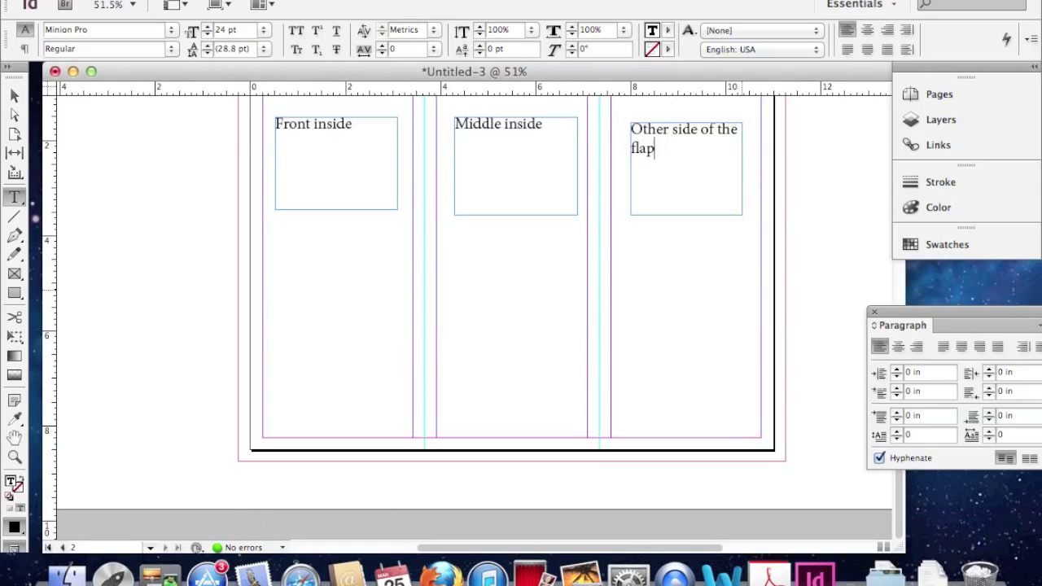
scroll(472, 318, up, 9)
scroll(472, 318, up, 4)
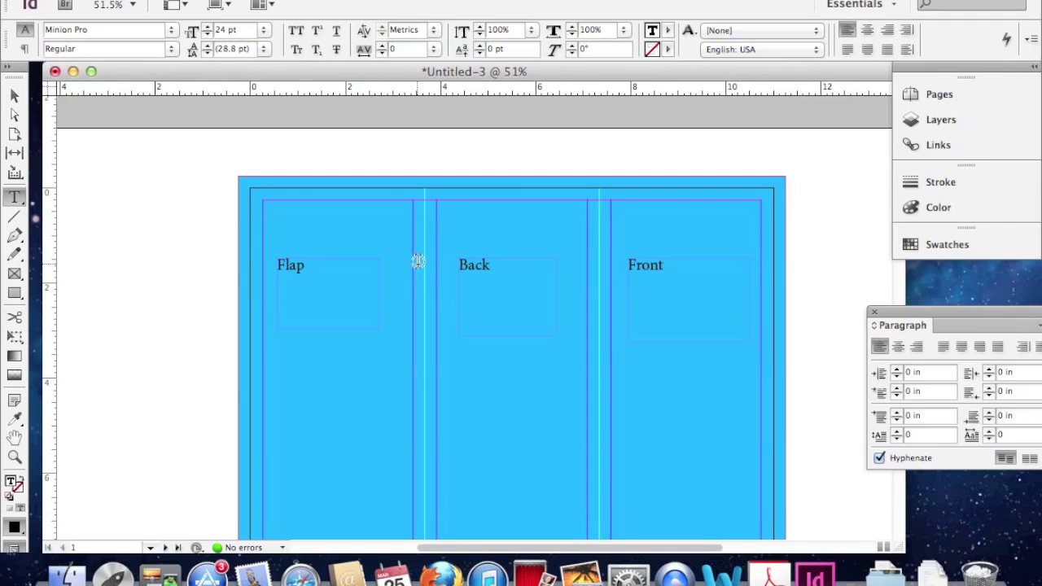
Leave text editing, review both pages, deselect everything and bring up the File menu
key(Escape)
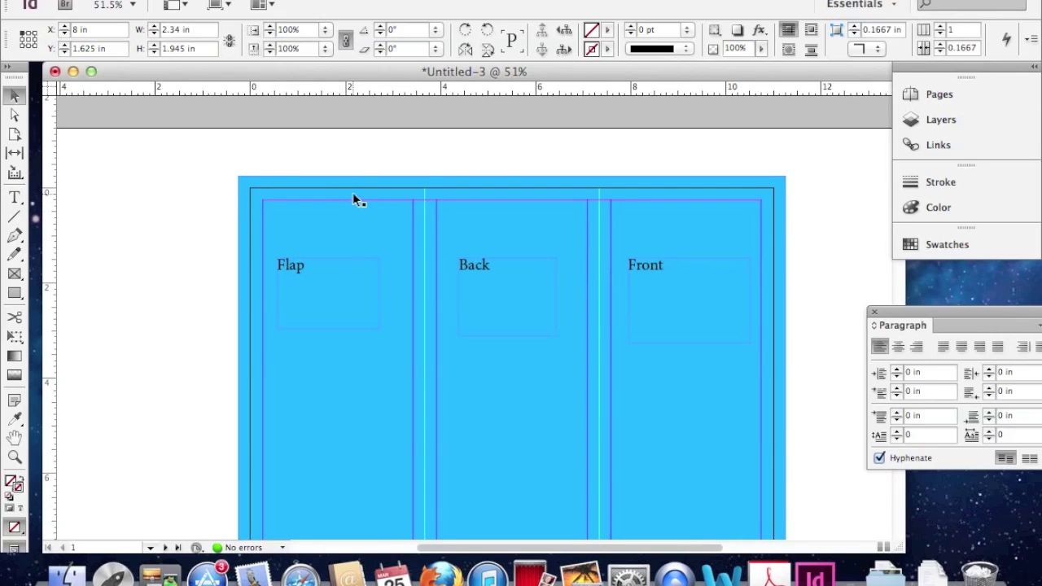
scroll(380, 210, down, 2)
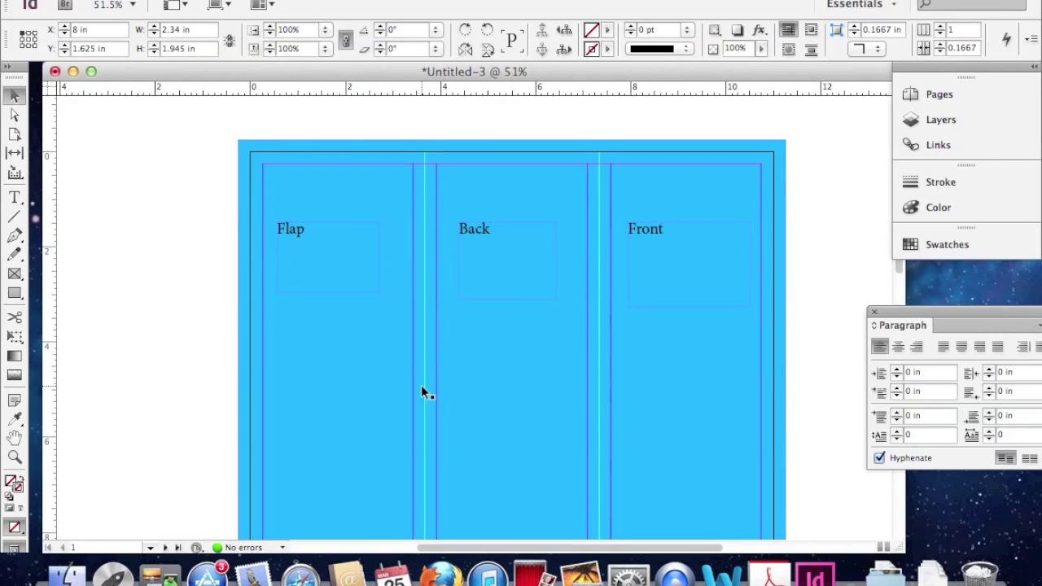
scroll(423, 391, down, 14)
scroll(428, 388, up, 15)
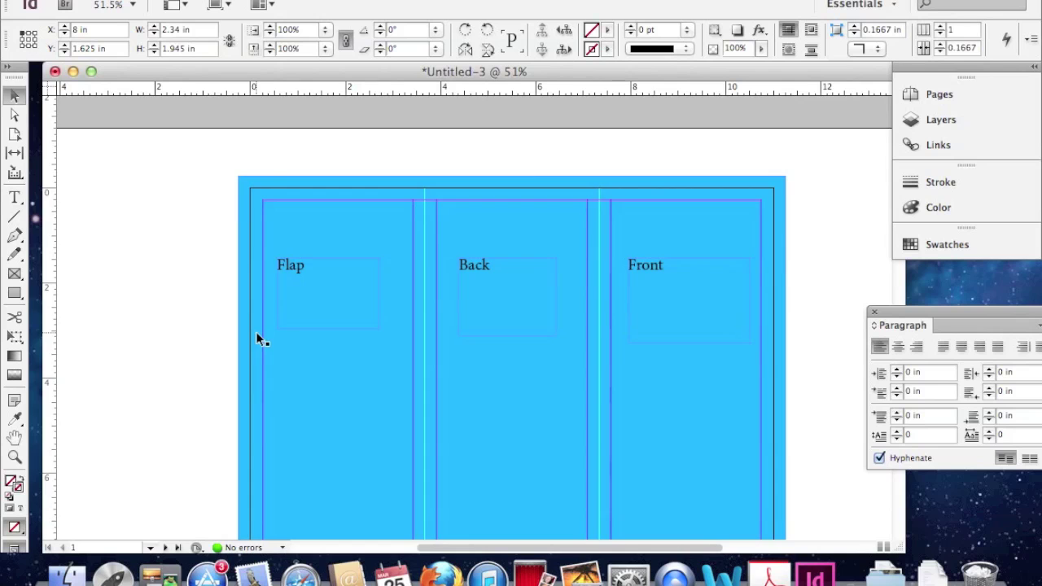
scroll(257, 339, down, 8)
scroll(255, 331, down, 15)
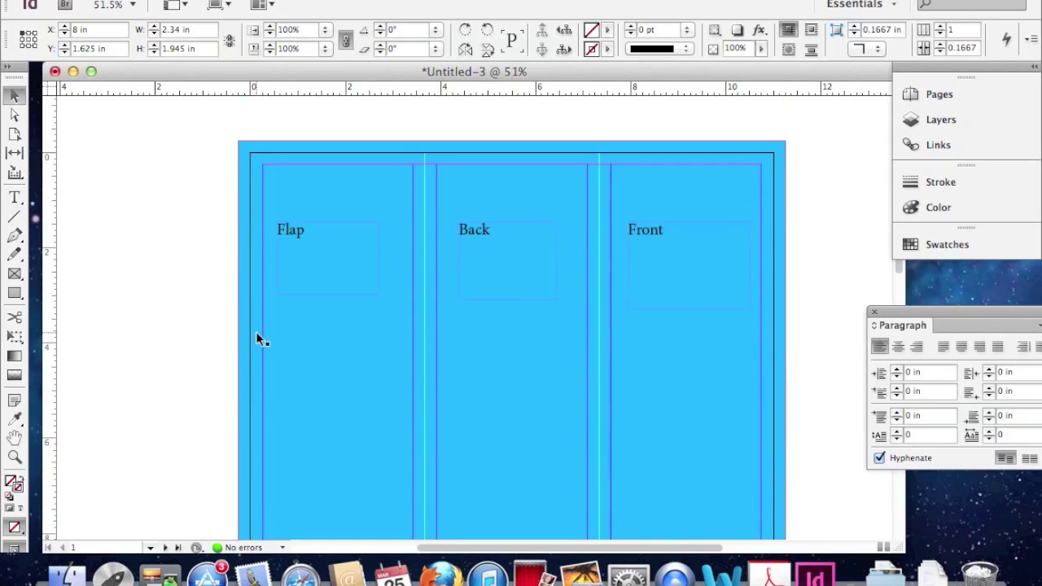
scroll(256, 338, up, 15)
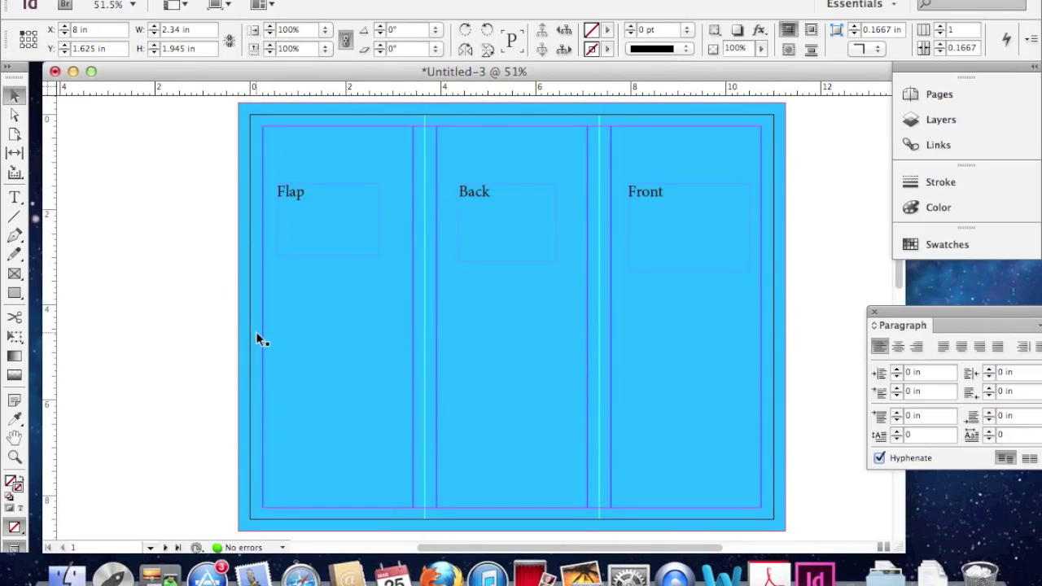
click(212, 229)
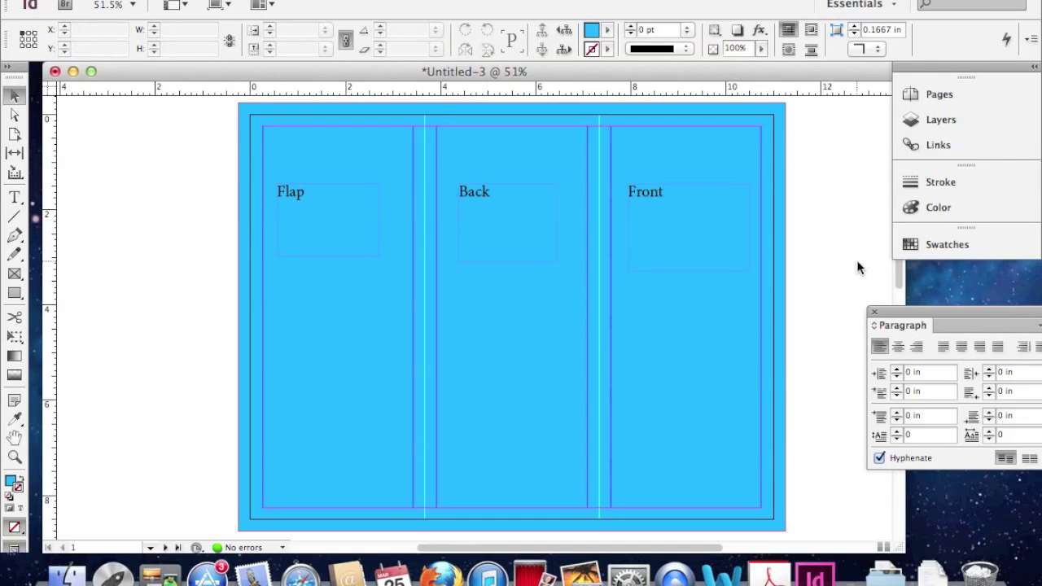
scroll(843, 275, down, 10)
scroll(843, 275, up, 7)
scroll(842, 275, up, 3)
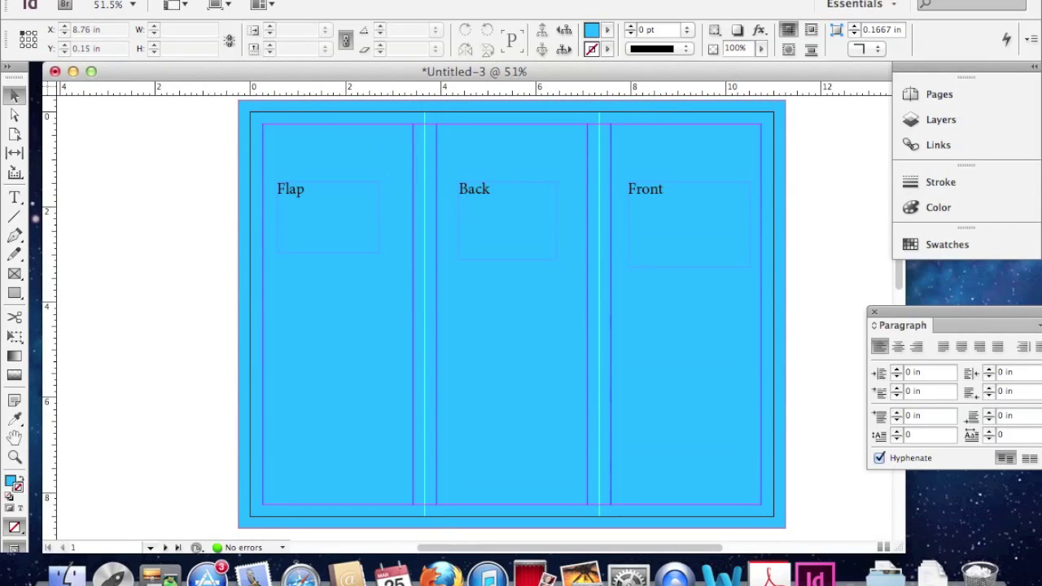
click(134, 0)
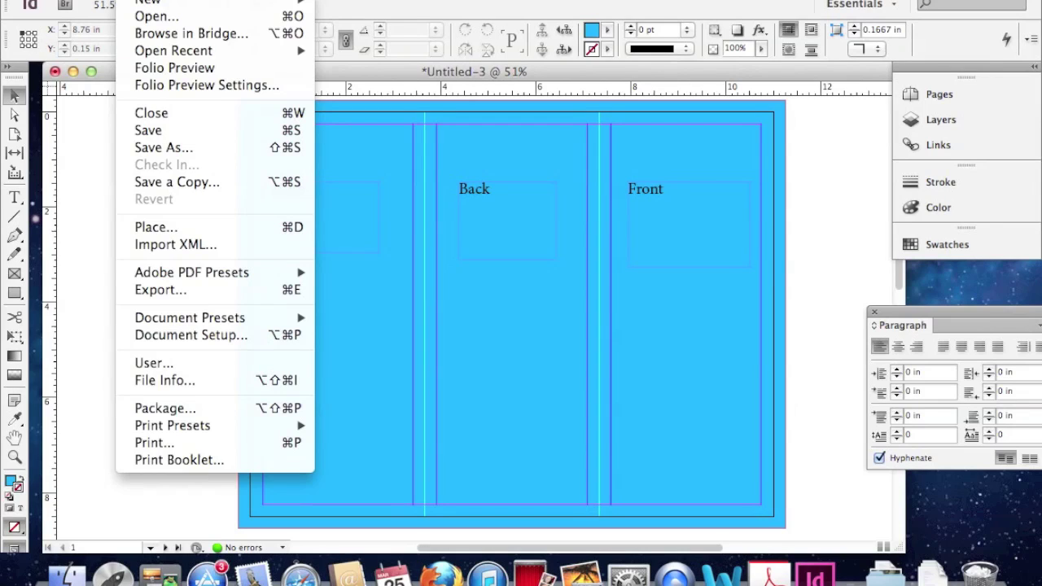
Save the document to the Desktop as Trifold.indd
click(173, 149)
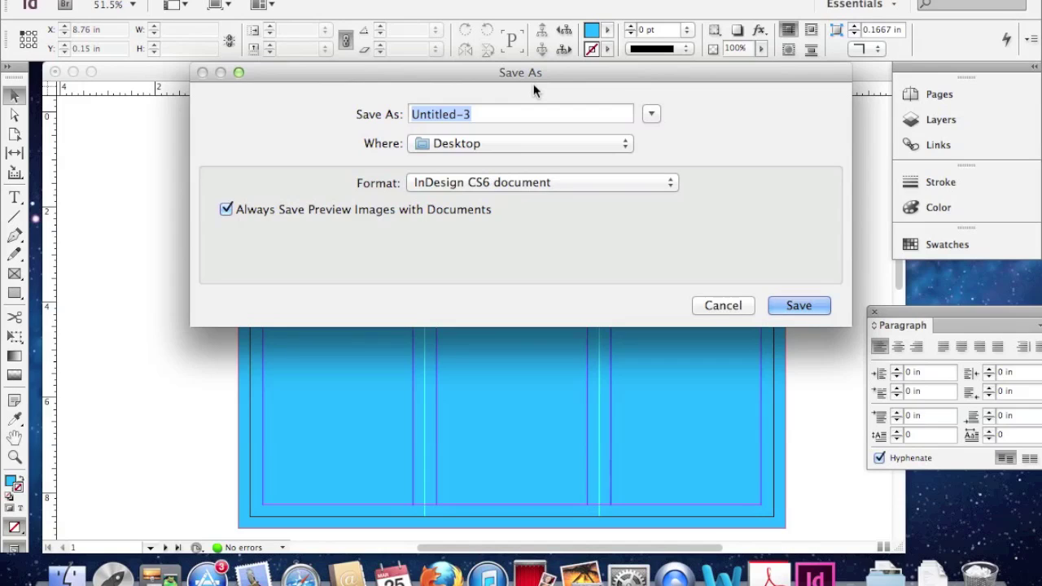
text(Tiifold)
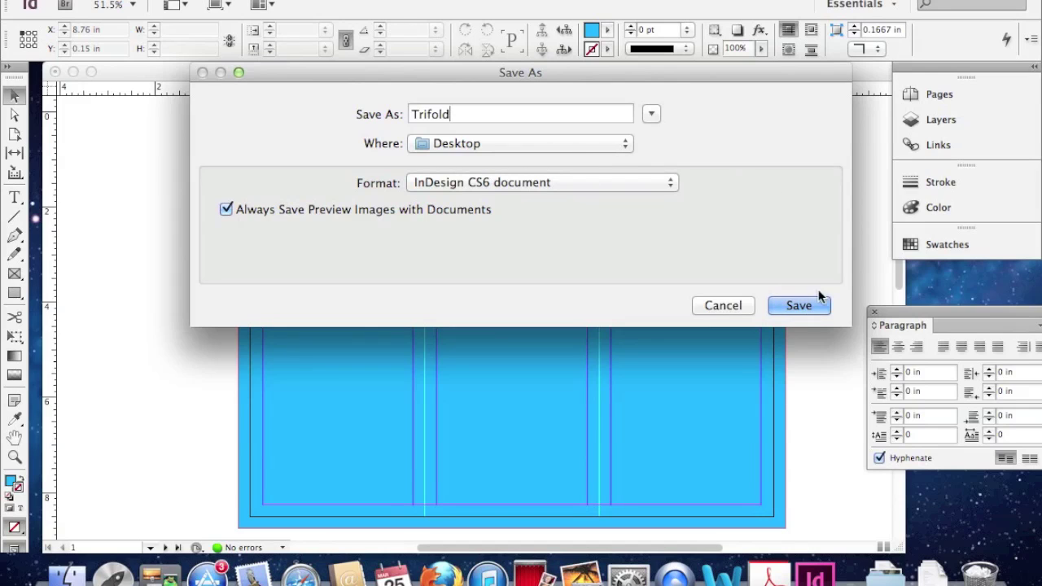
click(799, 305)
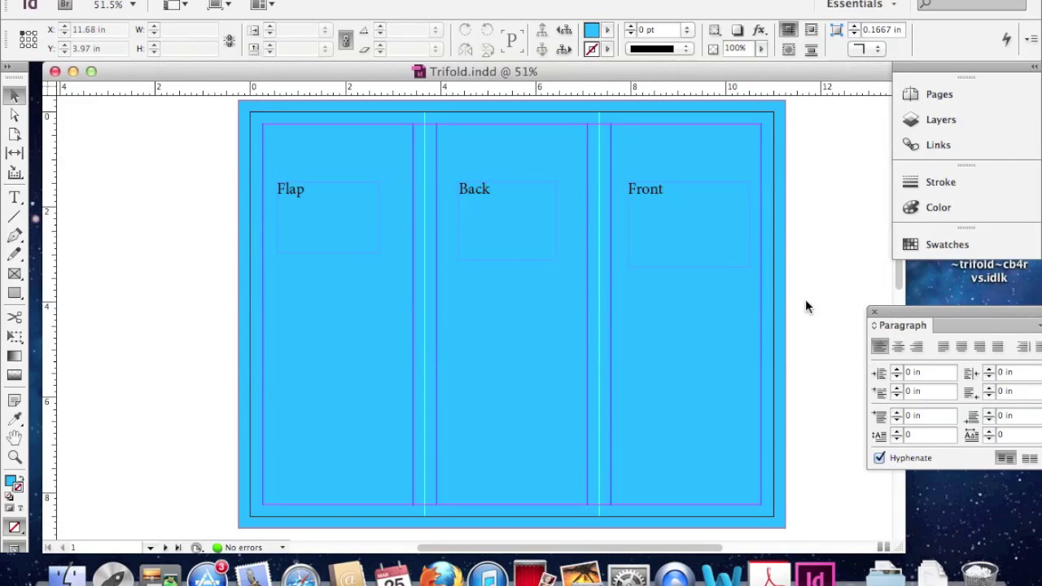
Export Trifold to the Desktop with the Adobe PDF (Print) format
scroll(805, 306, down, 5)
scroll(805, 306, up, 6)
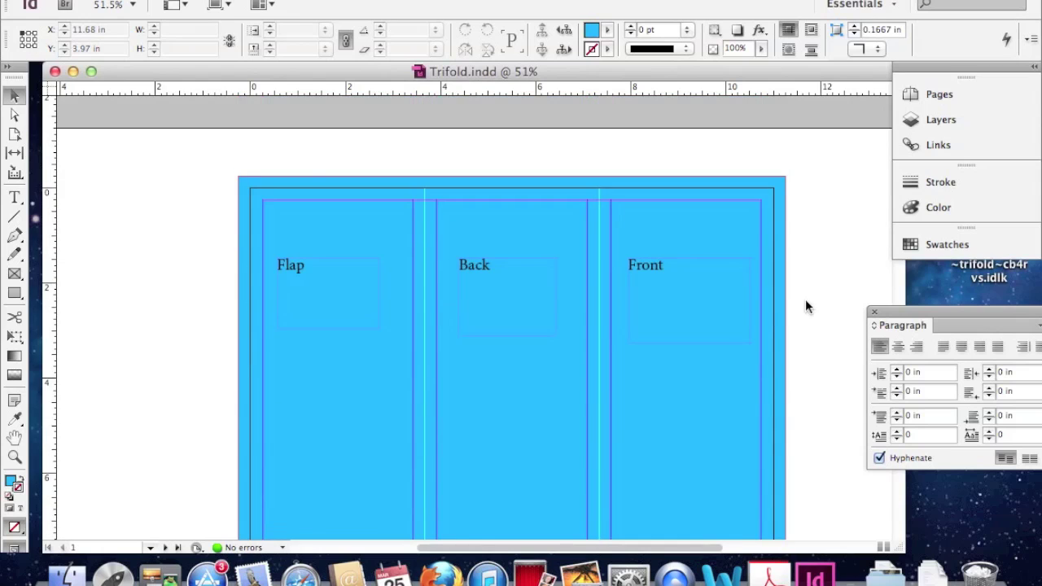
click(130, 0)
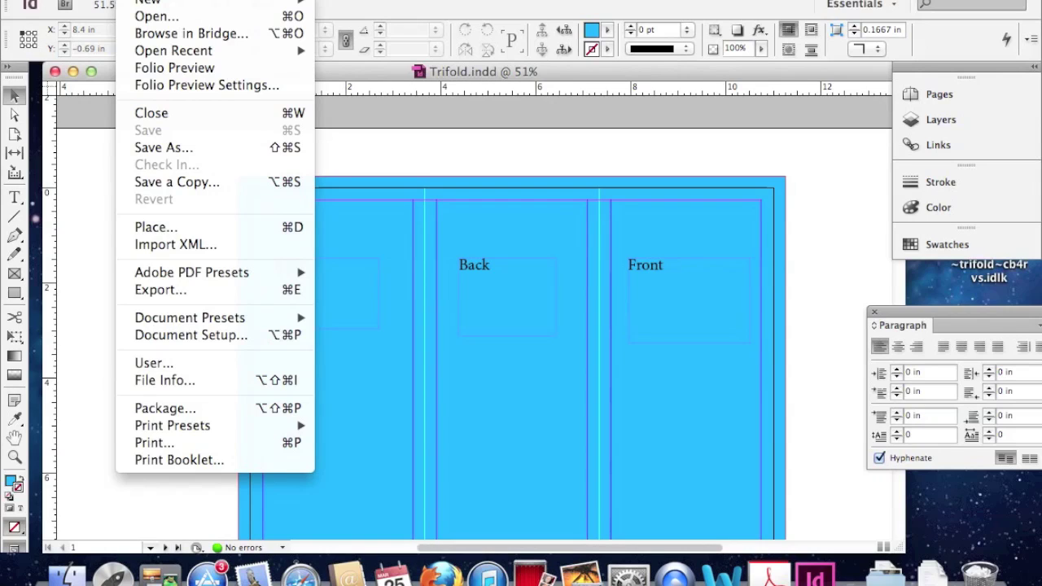
click(215, 291)
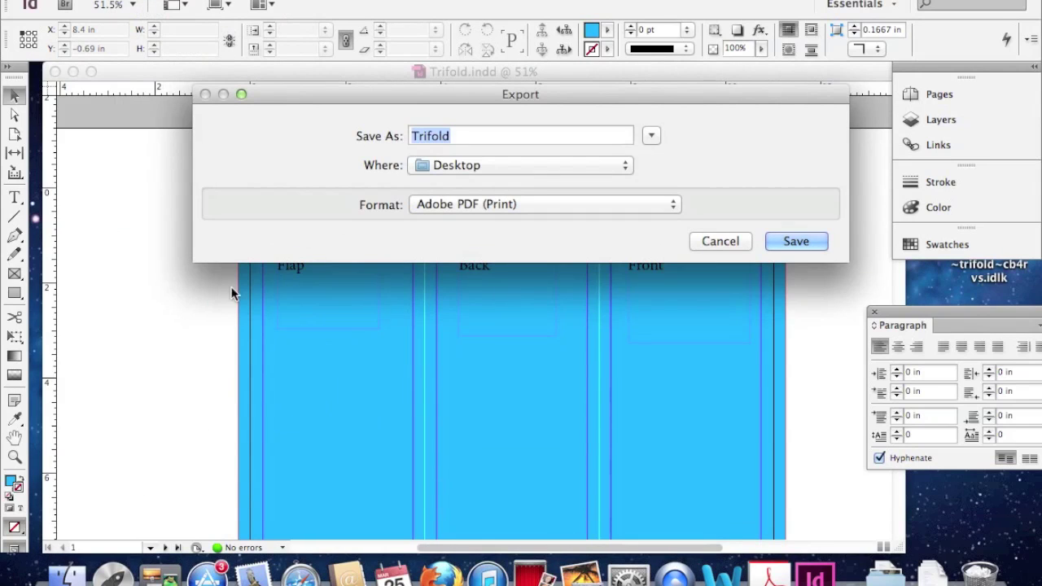
click(656, 209)
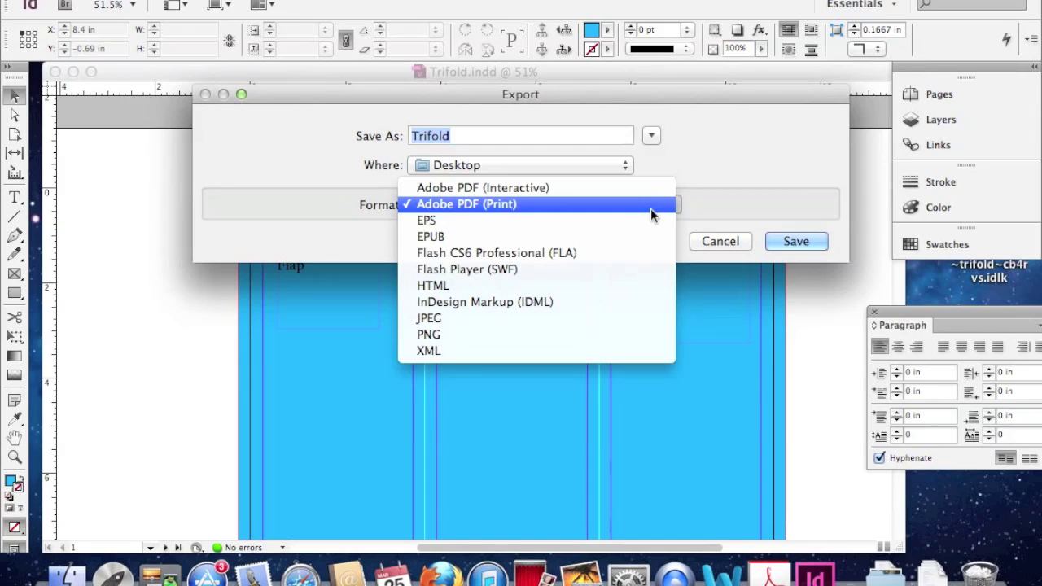
click(650, 209)
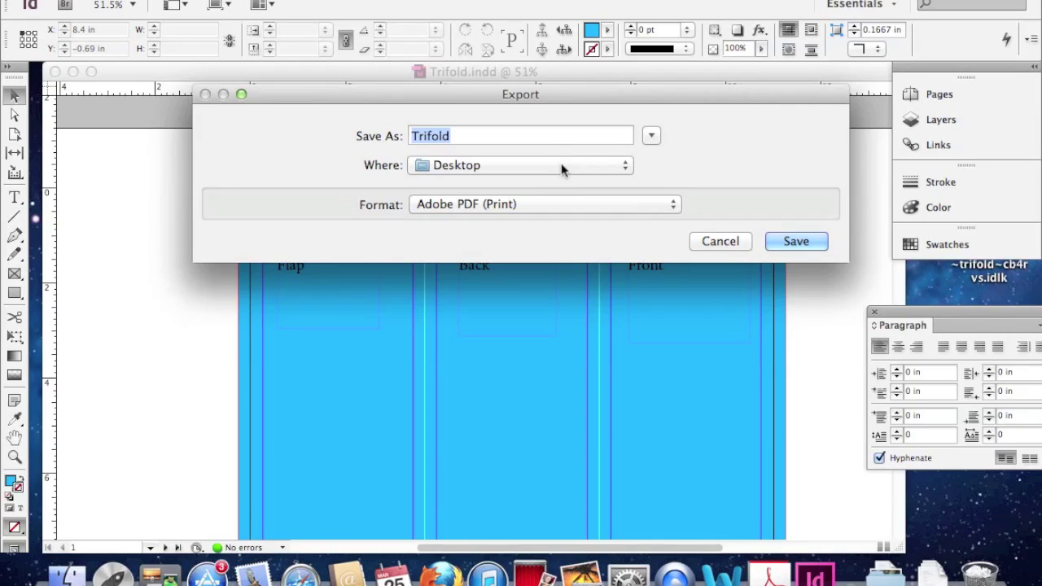
In PDF options, keep High Quality Print with Use Document Bleed Settings on under Marks and Bleeds
click(821, 241)
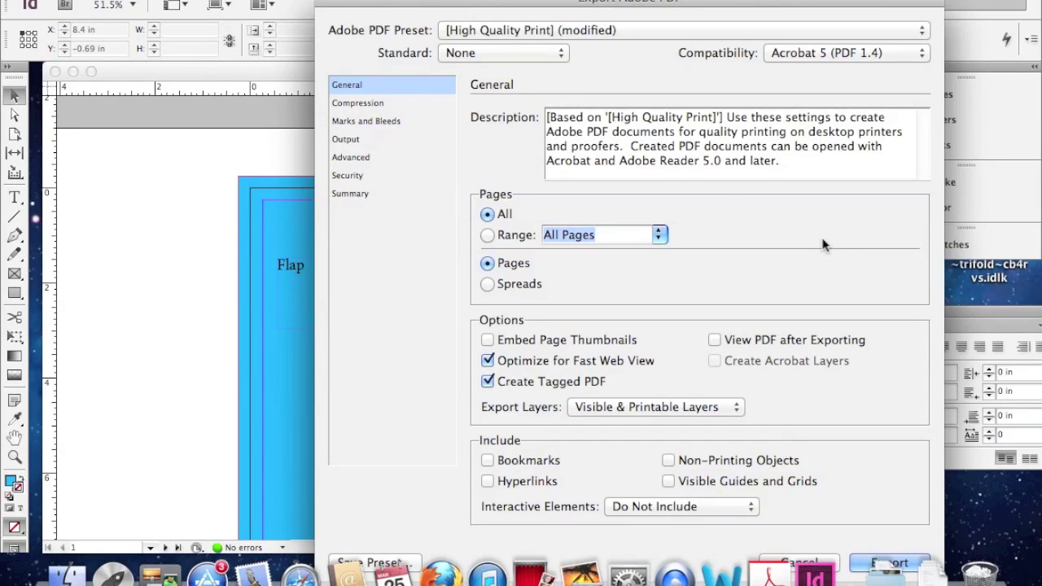
drag(613, 7, 539, 7)
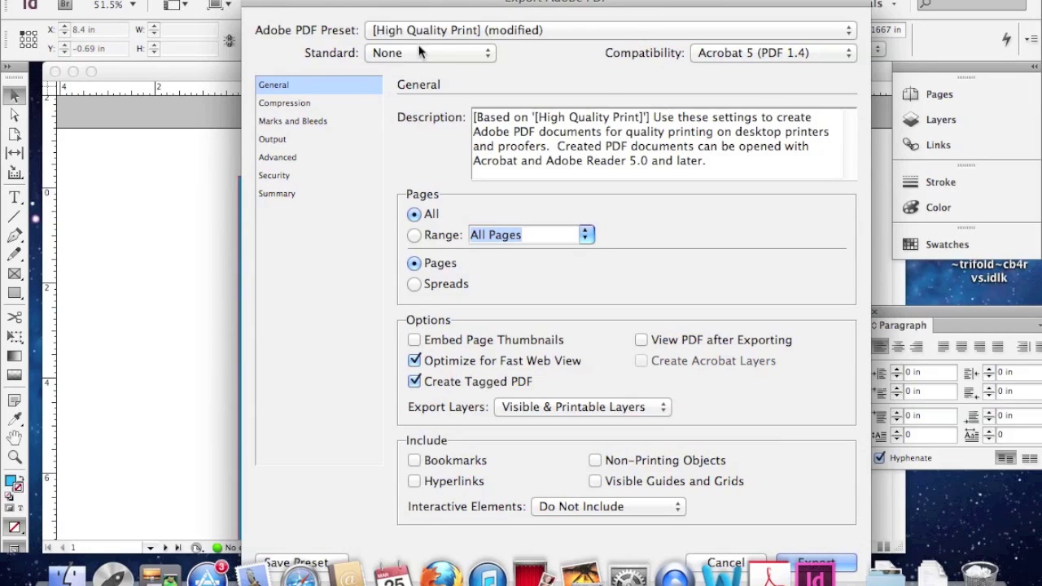
drag(440, 2, 560, 2)
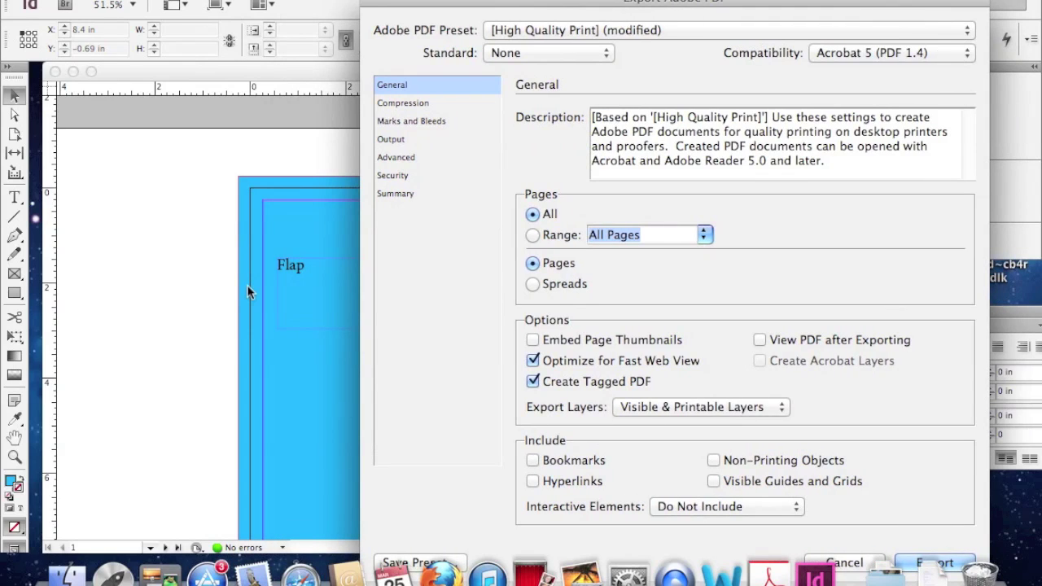
drag(496, 3, 382, 9)
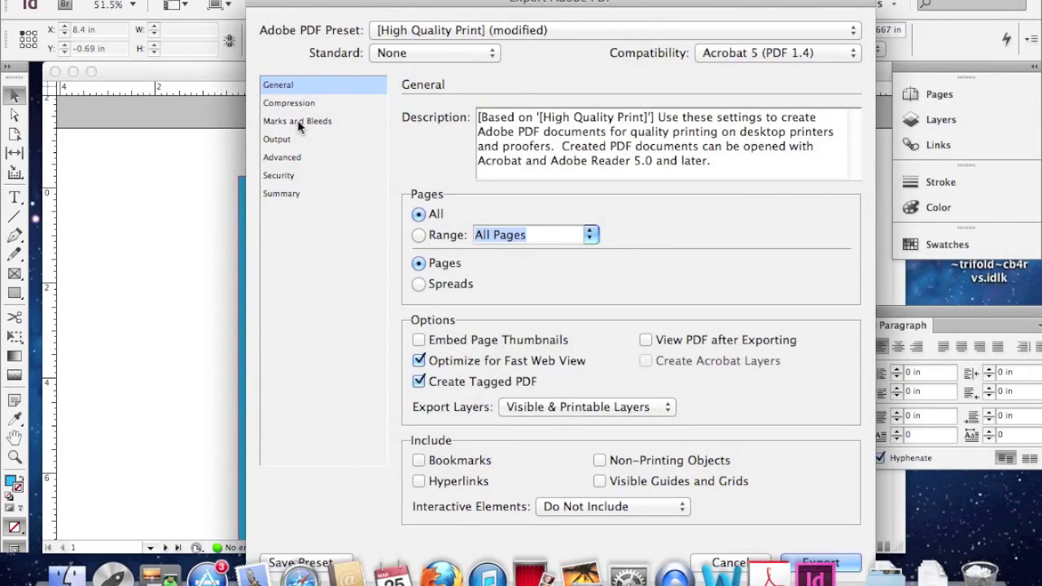
click(296, 121)
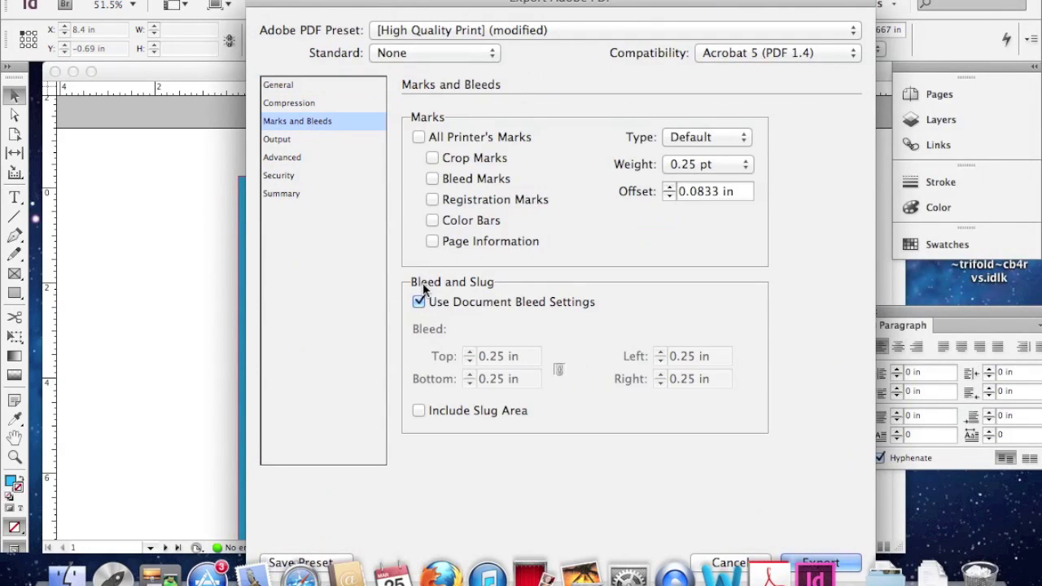
click(420, 303)
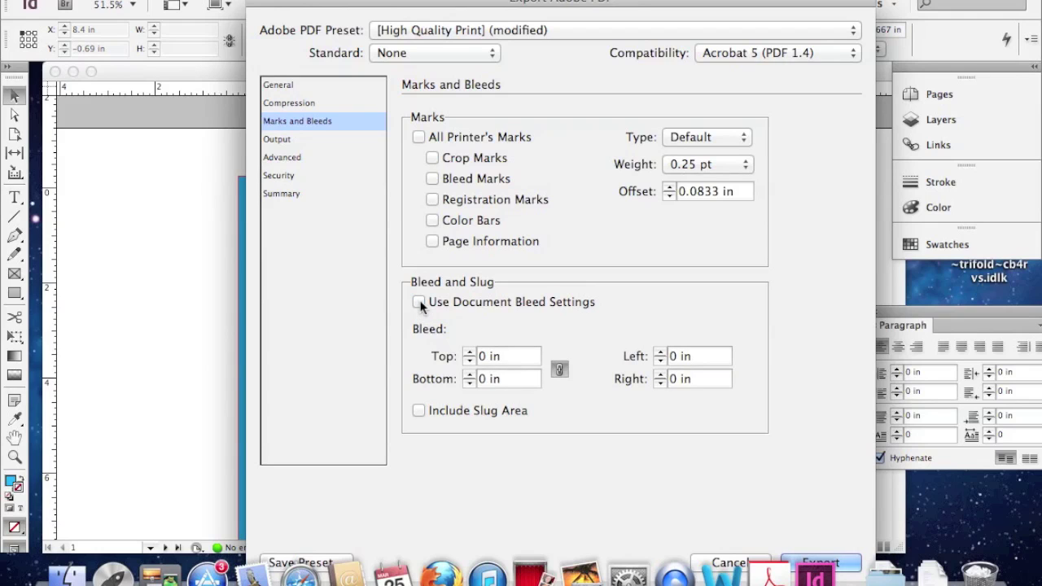
click(420, 303)
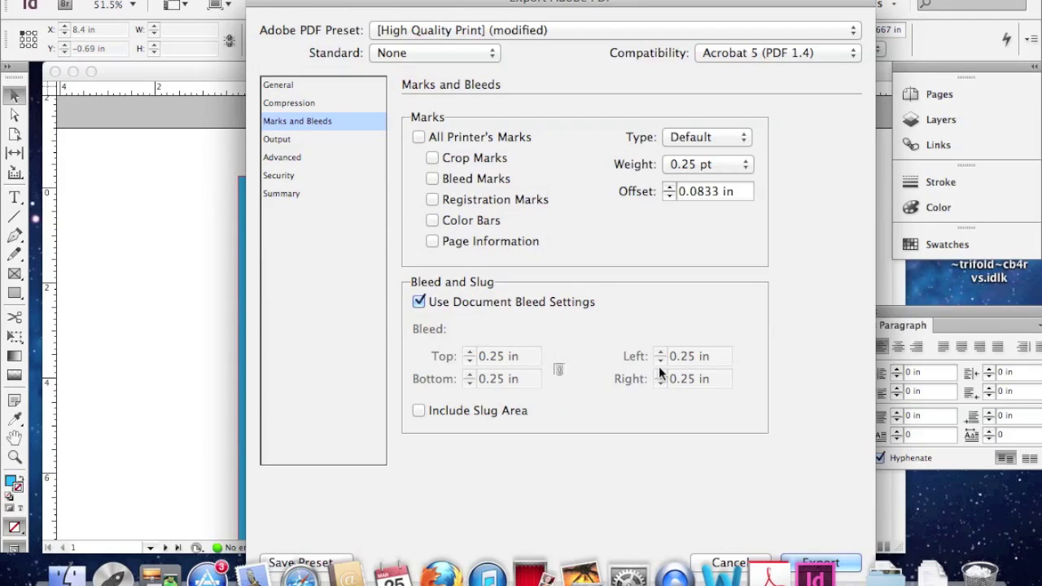
click(287, 85)
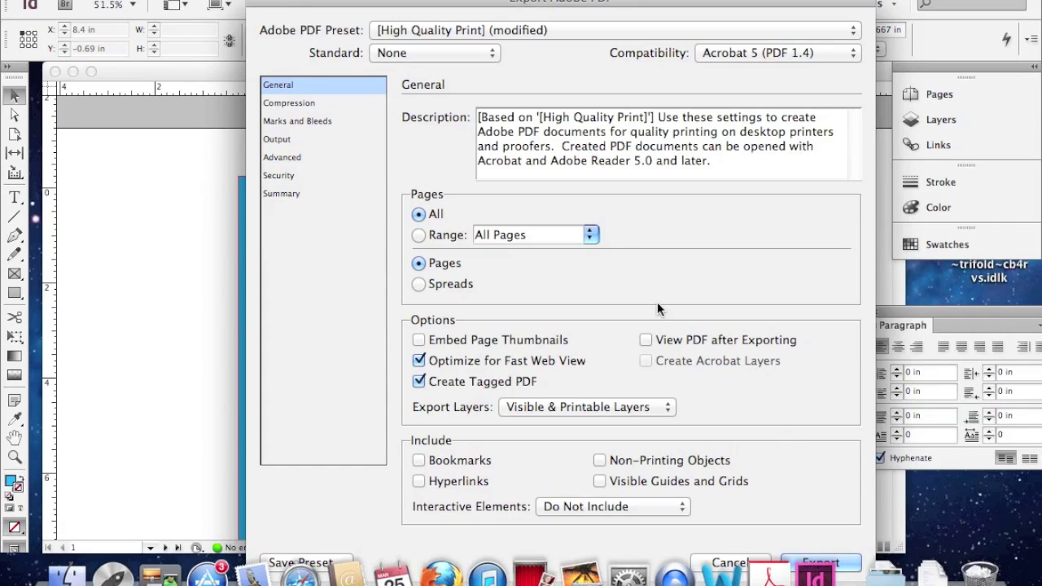
Run the PDF export, then open Trifold.pdf from the Desktop in Adobe Acrobat Pro
key(Return)
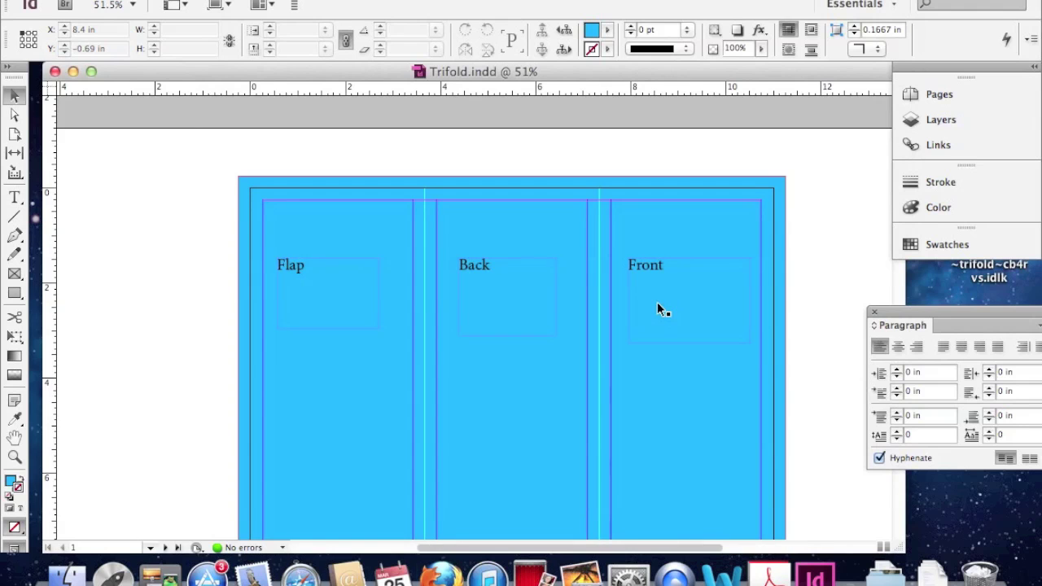
drag(492, 67, 489, 121)
click(526, 98)
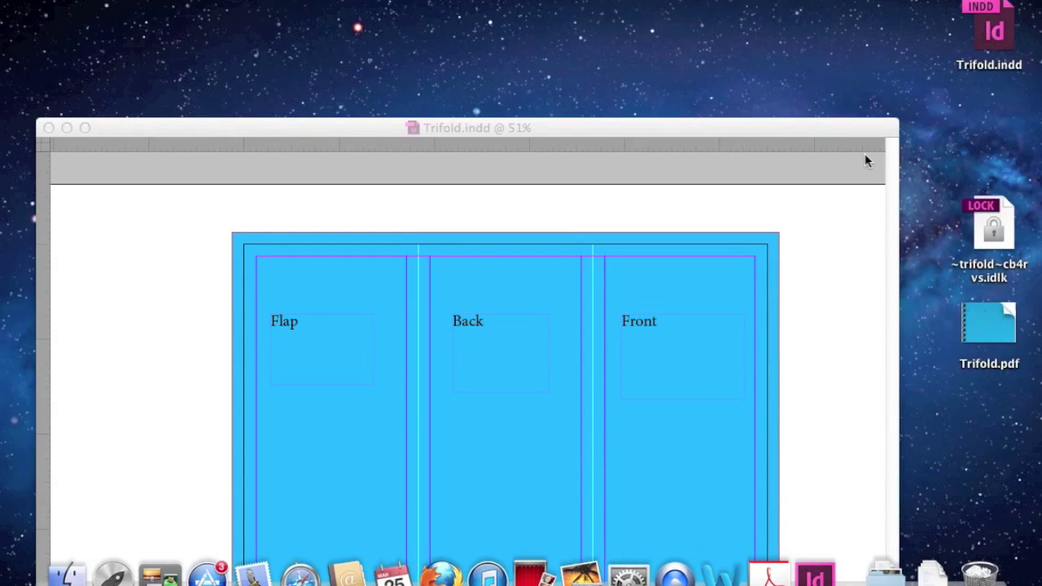
click(994, 317)
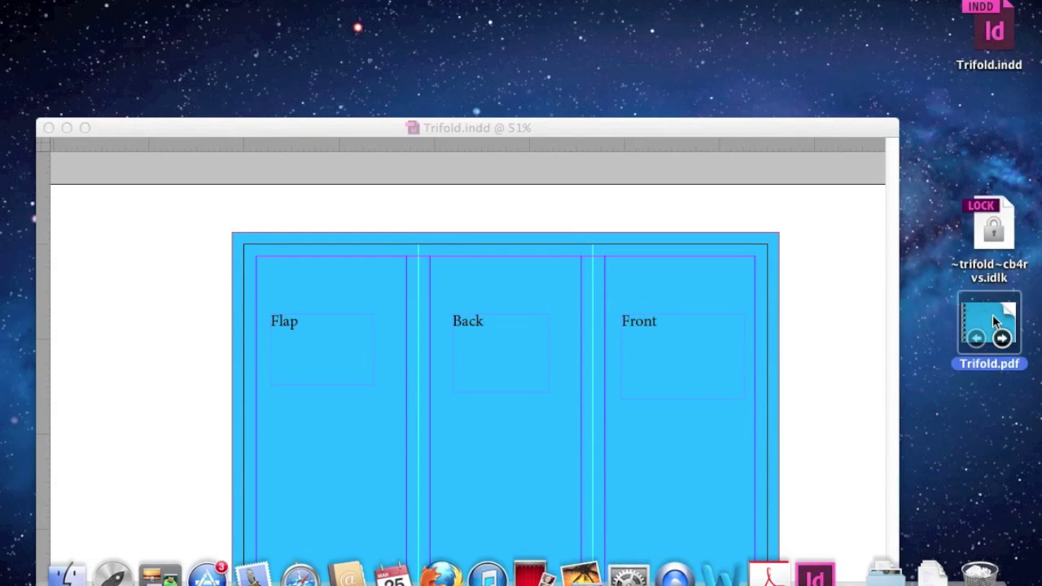
right_click(993, 315)
mouse_move(967, 233)
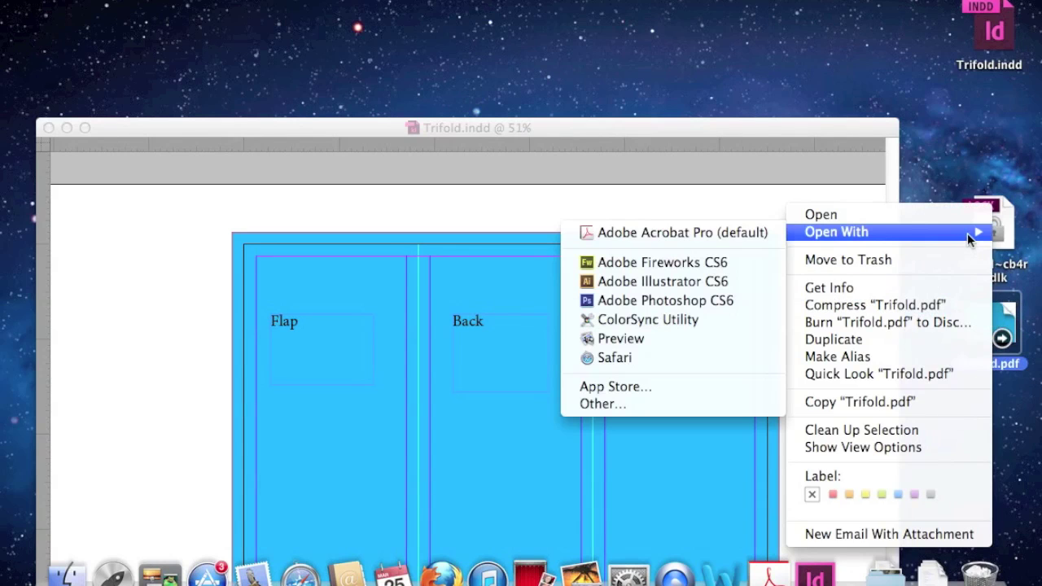
click(770, 232)
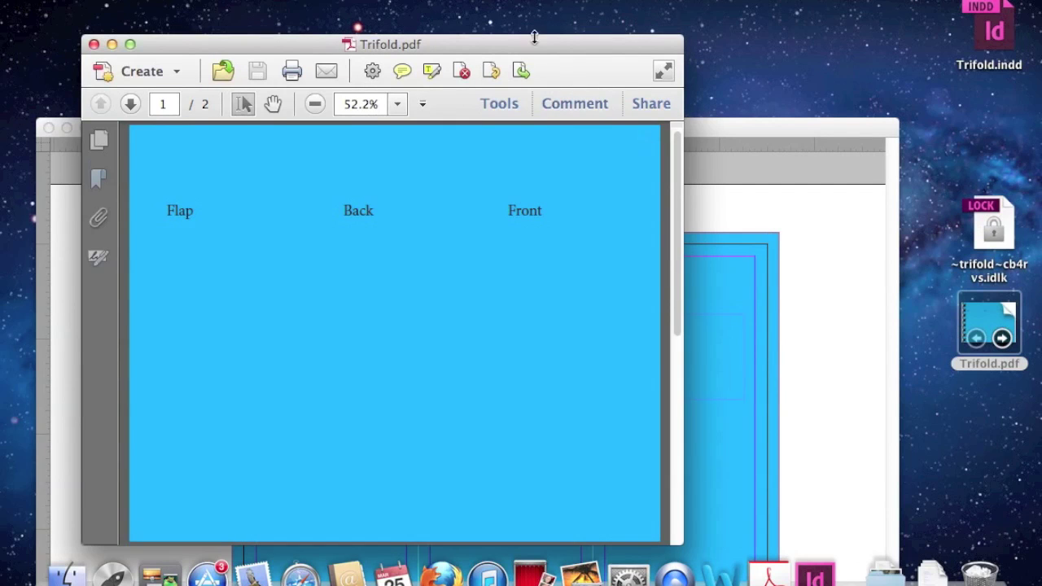
Enlarge the Acrobat window and scroll through pages 1 and 2 of Trifold.pdf
drag(535, 43, 518, 19)
drag(663, 517, 887, 528)
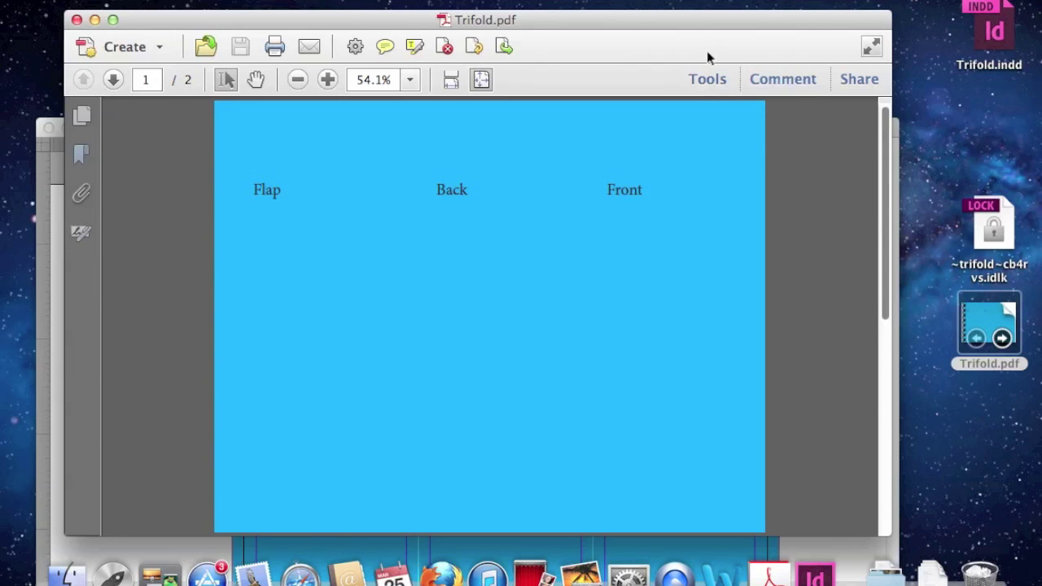
drag(693, 19, 698, 43)
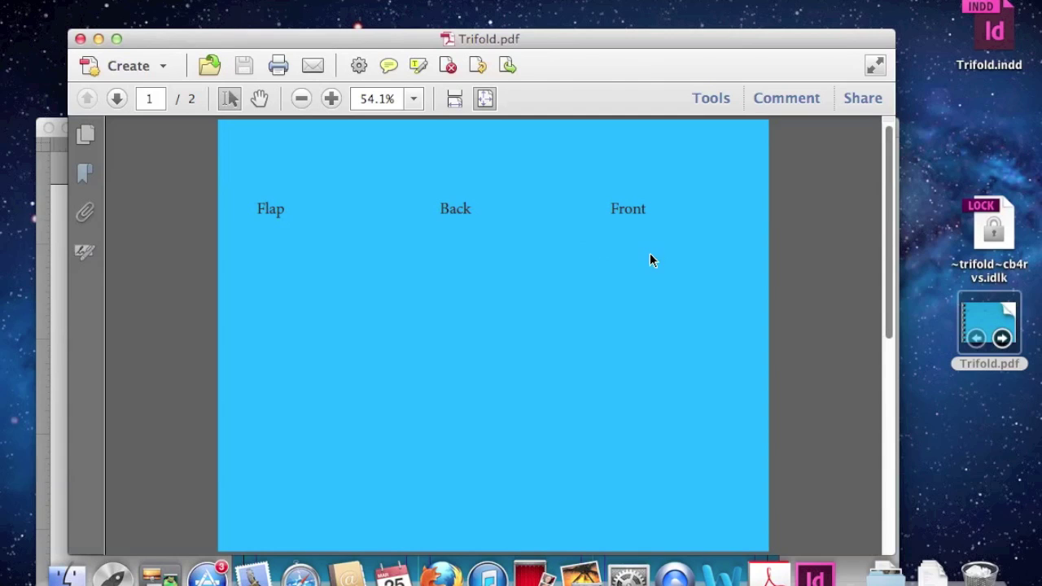
scroll(650, 261, down, 2)
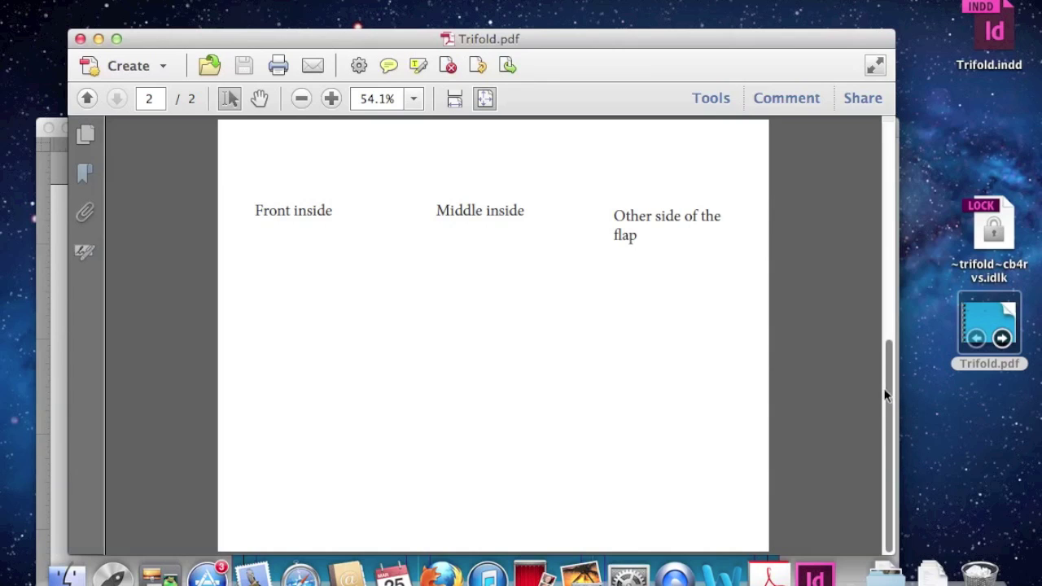
drag(890, 380, 890, 226)
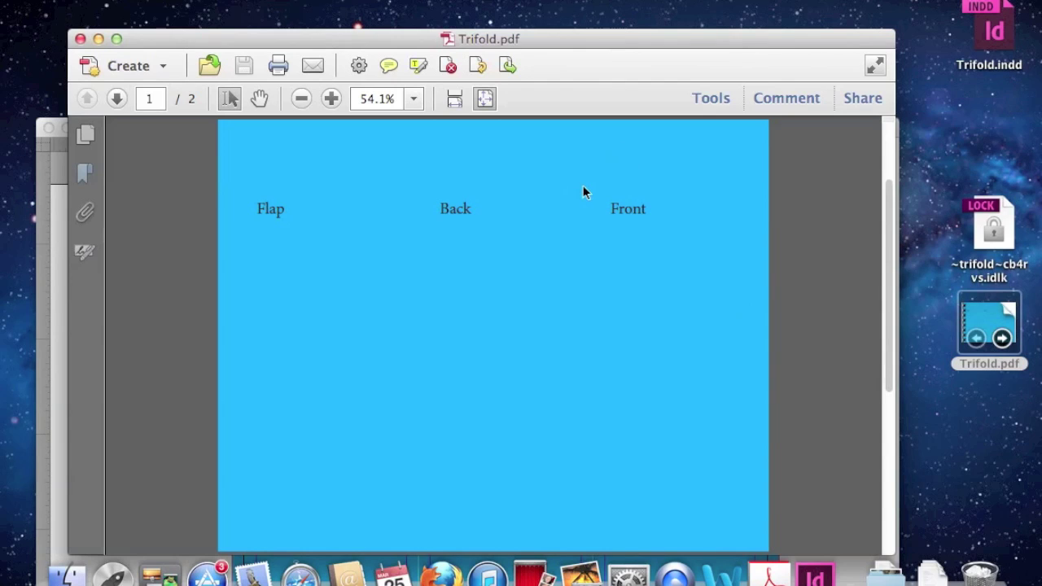
scroll(583, 190, down, 2)
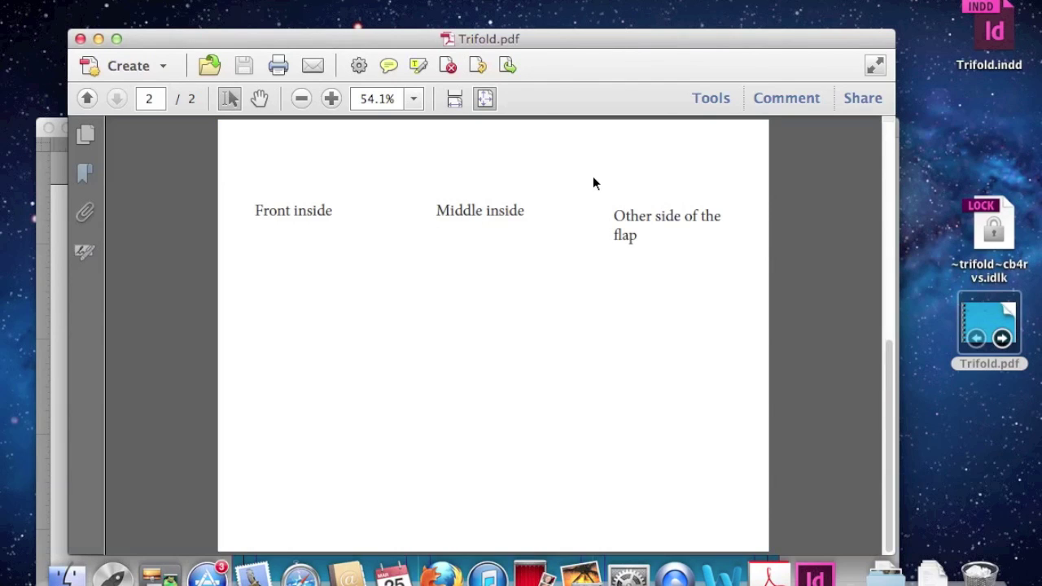
Bring the Trifold.indd brochure in InDesign back to the front
drag(521, 45, 600, 30)
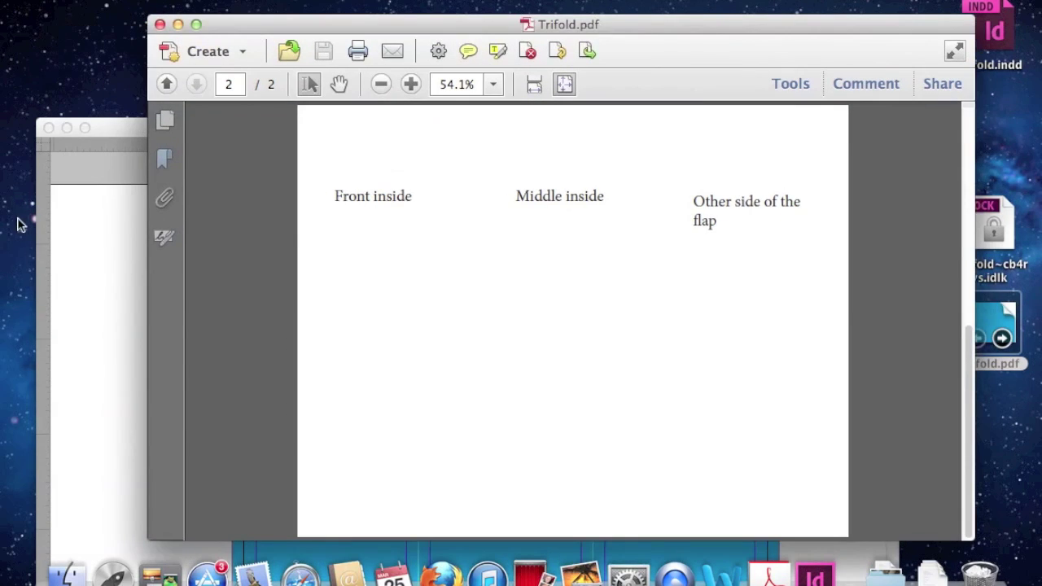
click(109, 288)
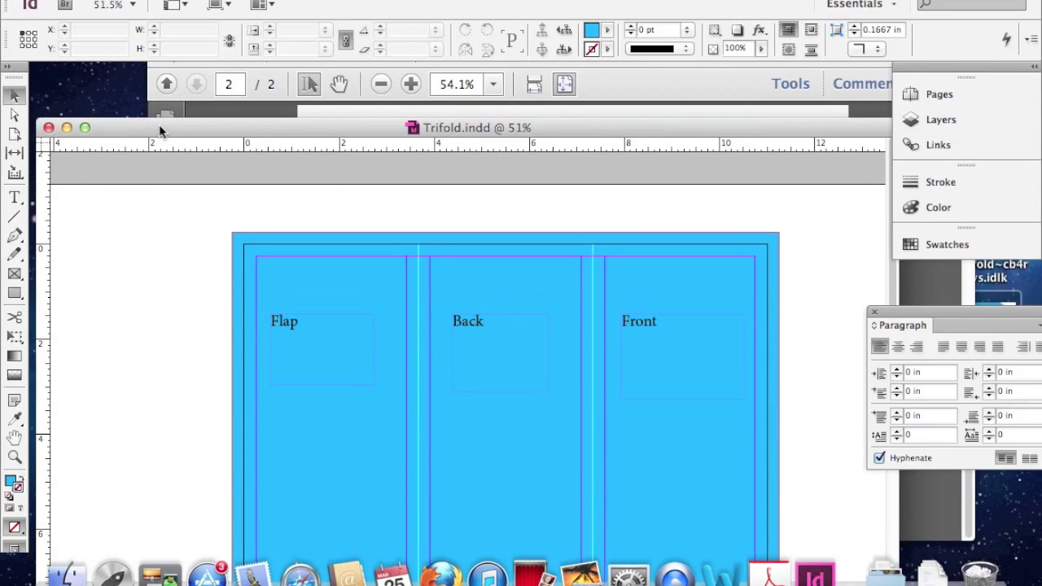
drag(161, 128, 171, 89)
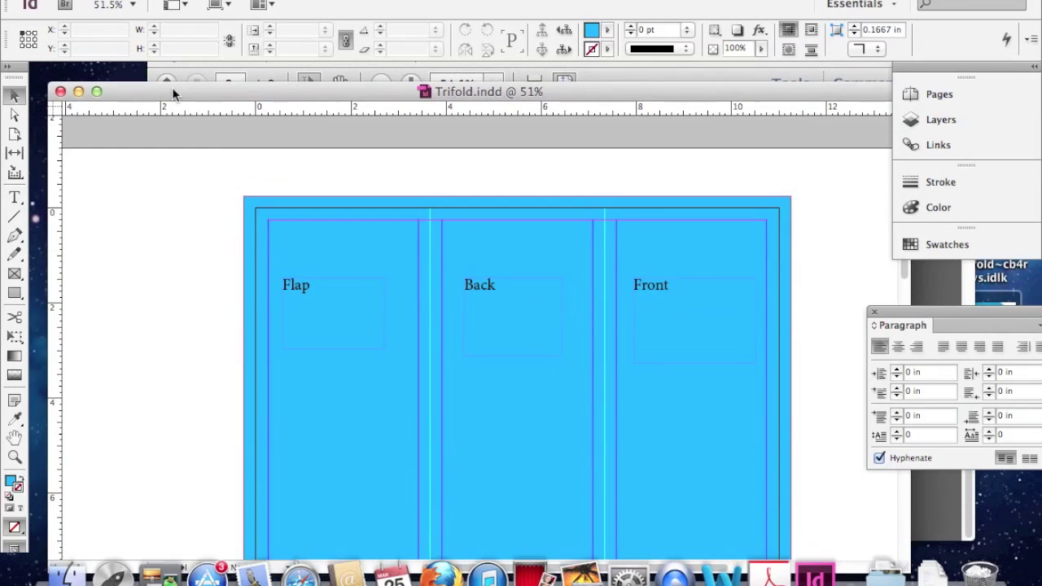